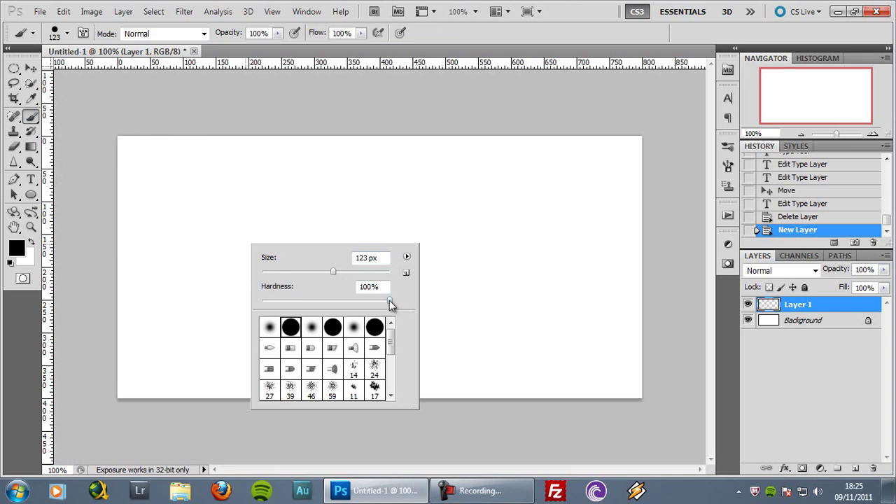
Step: Paint a solid black circle on Layer 1 with a single dab of the 123 px brush at 100% hardness
{"action": "left_click", "coordinate": [390, 300]}
{"action": "left_click", "coordinate": [839, 315]}
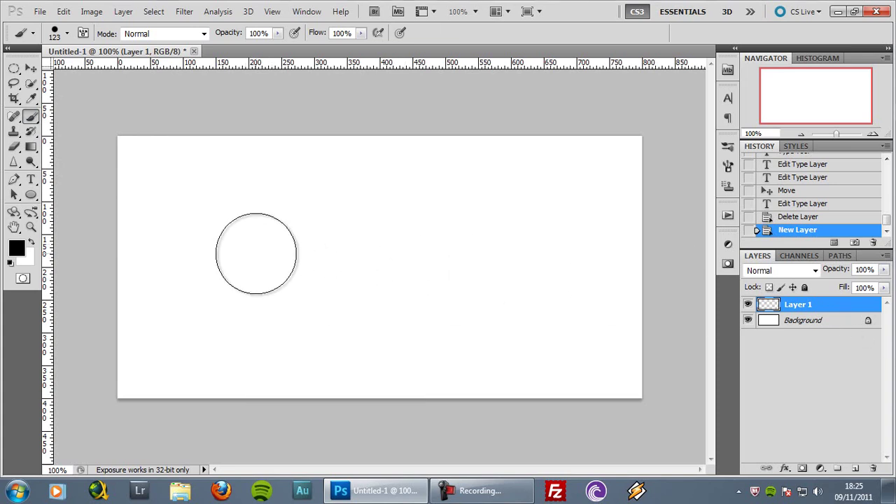
{"action": "left_click", "coordinate": [256, 253]}
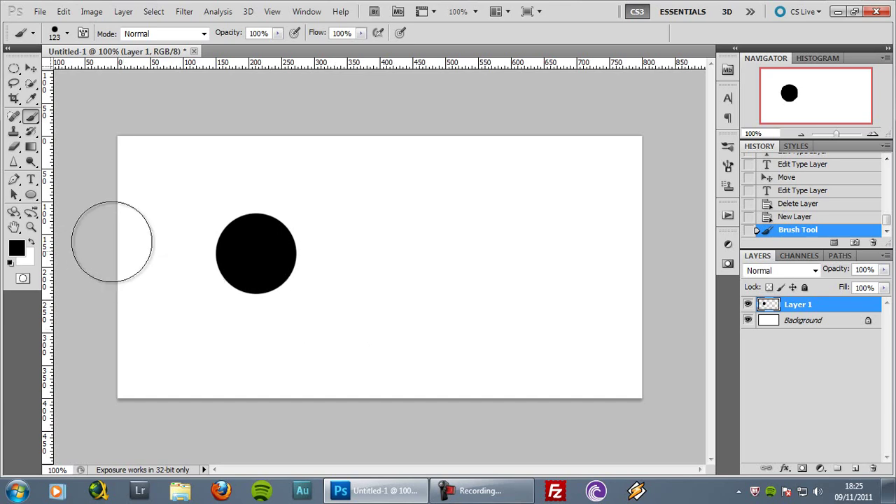
Step: Draw a black circle of similar size with the Ellipse tool on a new layer and move it beside the painted circle
{"action": "left_click", "coordinate": [31, 196]}
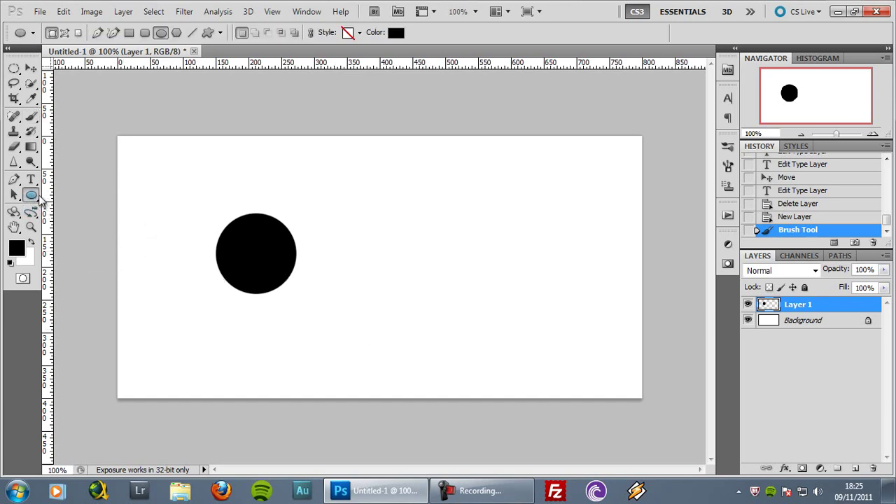
{"action": "left_click", "coordinate": [854, 470]}
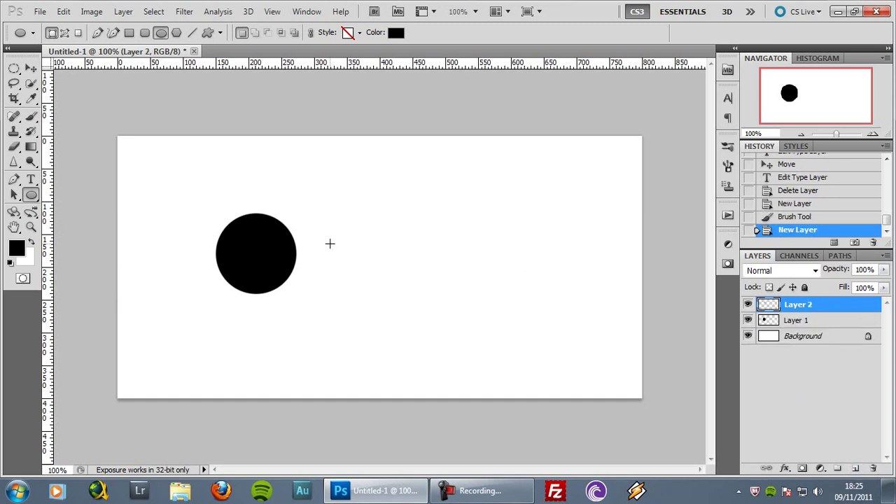
{"action": "left_click_drag", "start_coordinate": [330, 244], "coordinate": [378, 288]}
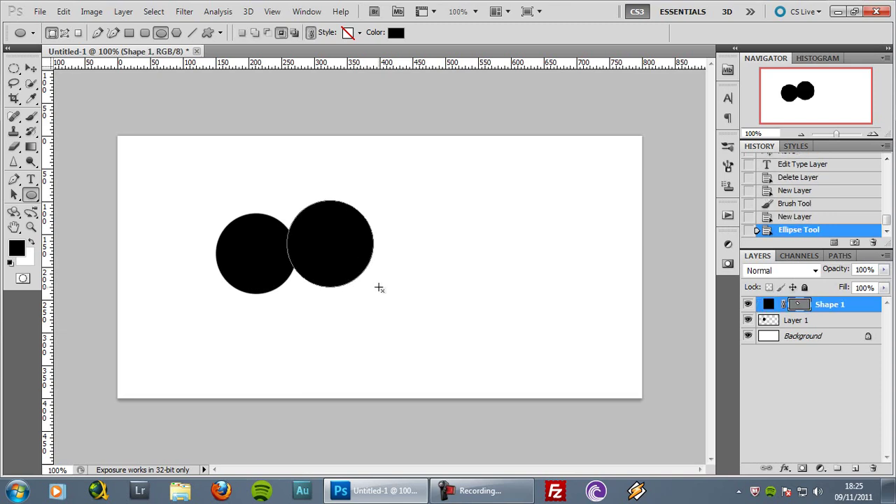
{"action": "left_click", "coordinate": [31, 67]}
{"action": "left_click_drag", "start_coordinate": [350, 246], "coordinate": [369, 254]}
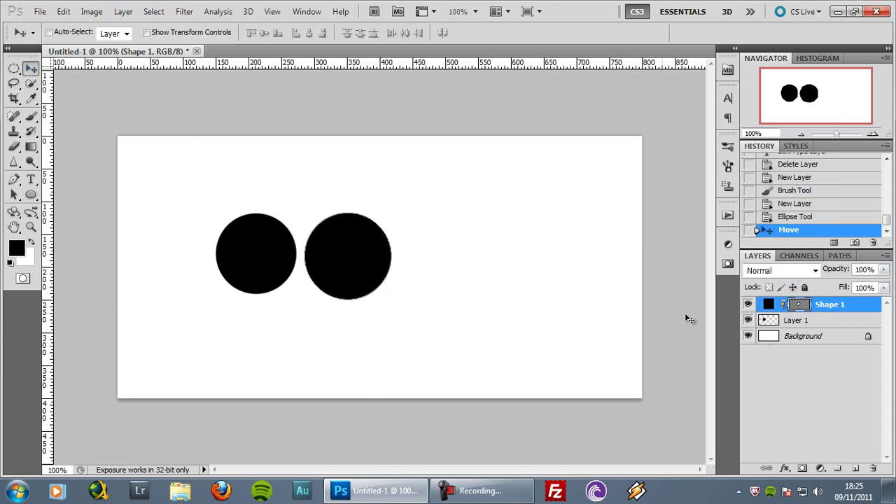
Step: Select both the Layer 1 and Shape 1 layers and move the two circles together to the middle of the canvas
{"action": "left_click", "coordinate": [865, 328]}
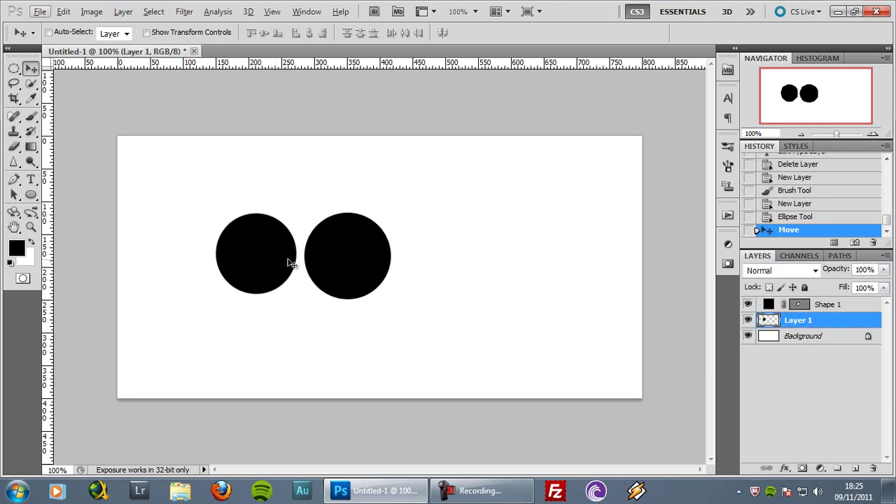
{"action": "scroll", "coordinate": [231, 254], "scroll_direction": "up", "scroll_amount": 1}
{"action": "scroll", "coordinate": [389, 261], "scroll_direction": "down", "scroll_amount": 1}
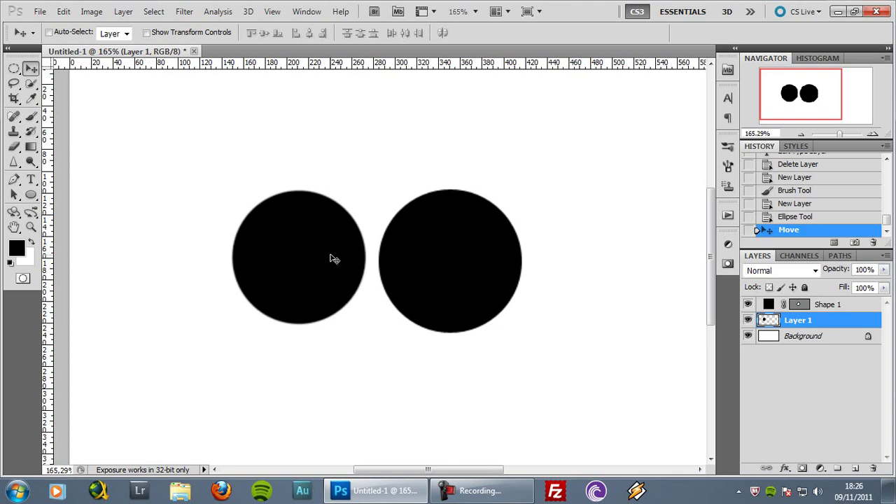
{"action": "scroll", "coordinate": [334, 259], "scroll_direction": "down", "scroll_amount": 1}
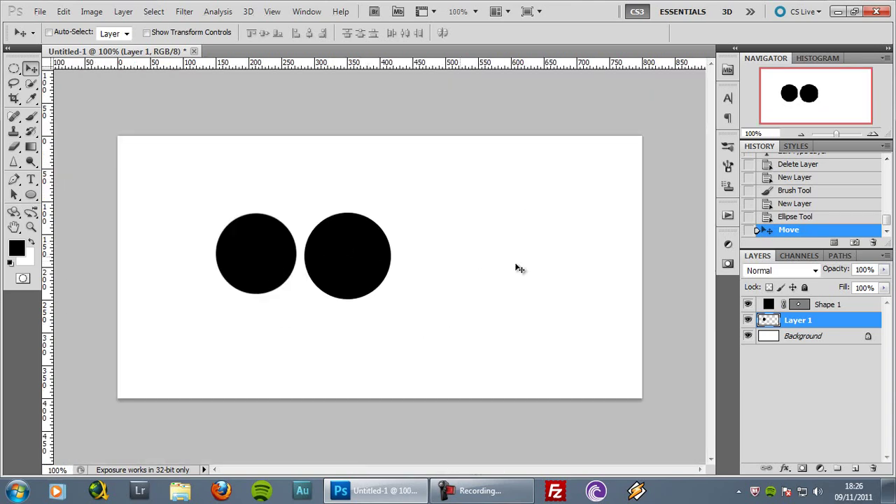
{"action": "left_click", "coordinate": [844, 306]}
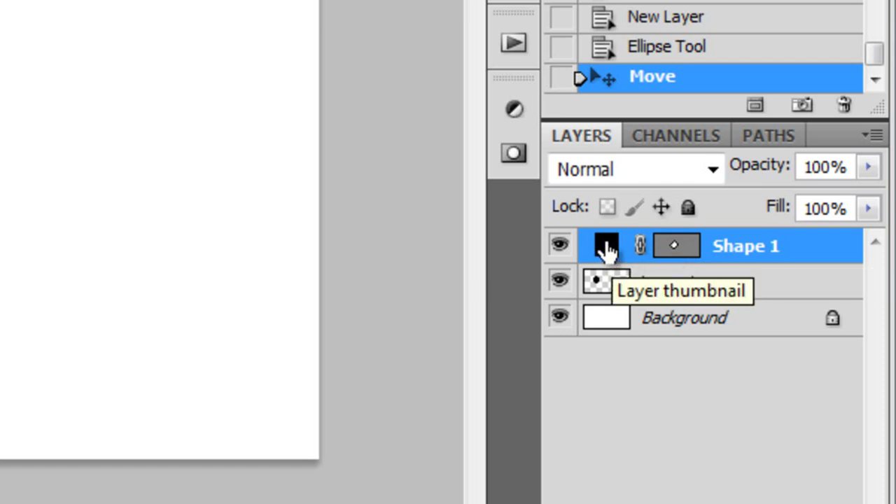
{"action": "left_click", "coordinate": [721, 282]}
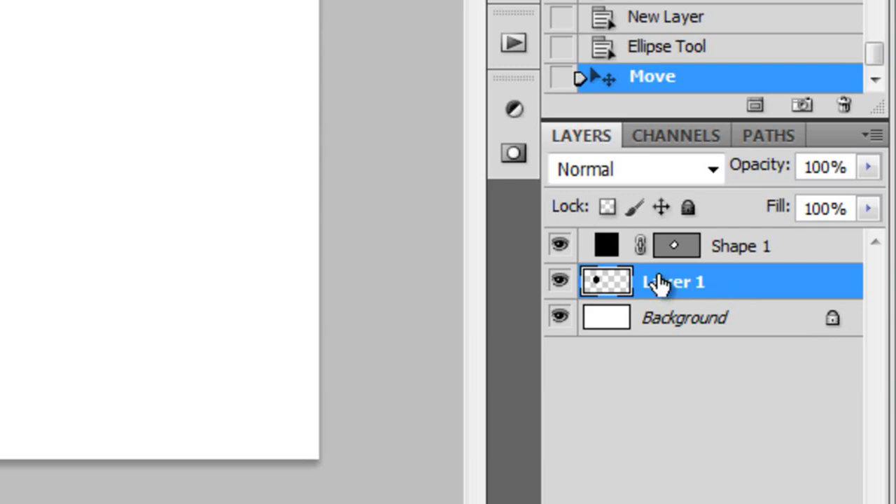
{"action": "left_click", "coordinate": [741, 246], "text": "shift"}
{"action": "left_click_drag", "start_coordinate": [398, 222], "coordinate": [415, 264]}
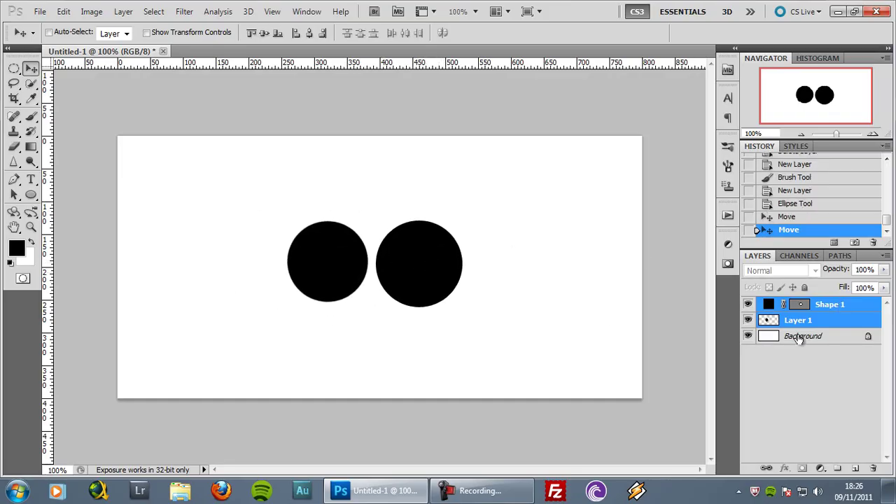
Step: Scale the Layer 1 and Shape 1 circles together about their centre to about 455% with Free Transform
{"action": "left_click", "coordinate": [841, 307]}
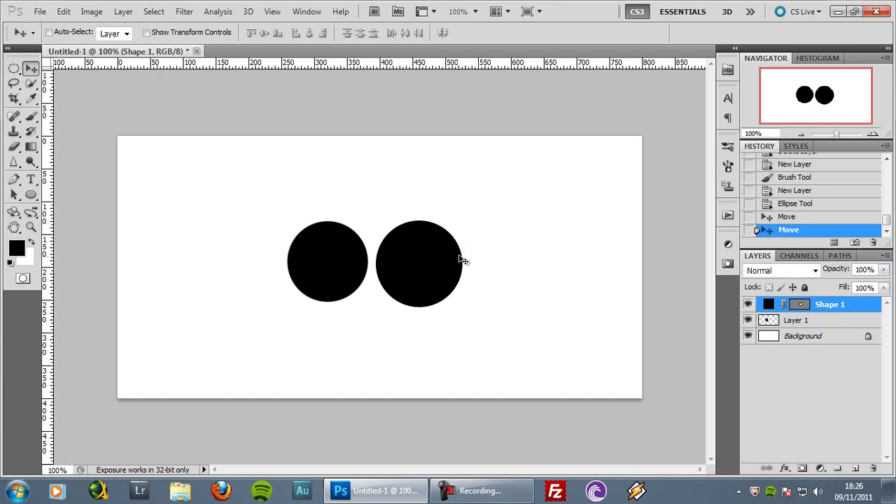
{"action": "left_click", "coordinate": [821, 324]}
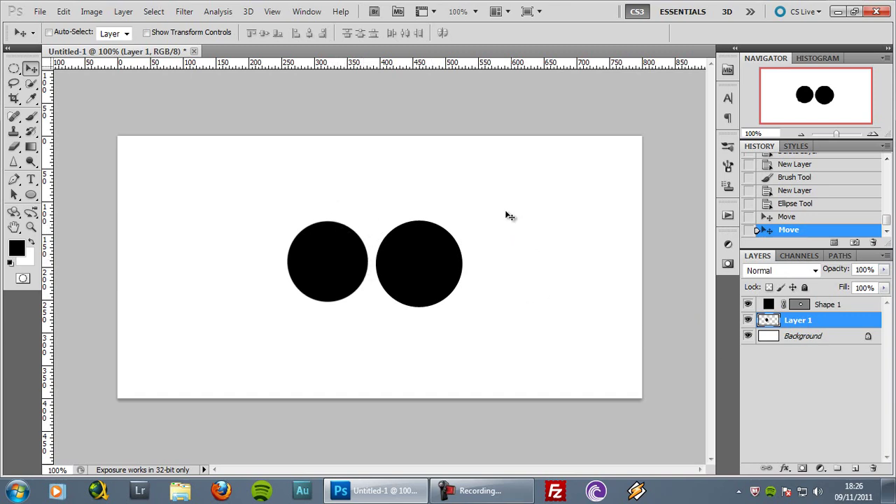
{"action": "left_click", "coordinate": [844, 308], "text": "shift"}
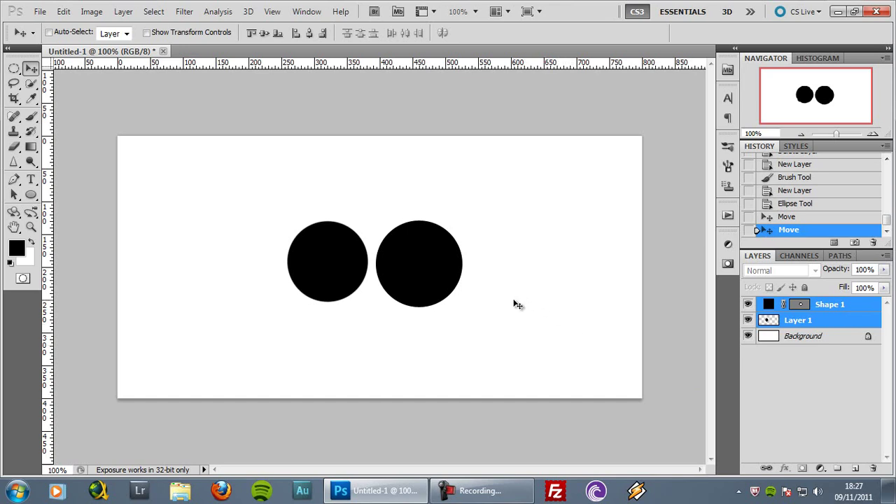
{"action": "key", "text": "ctrl+t"}
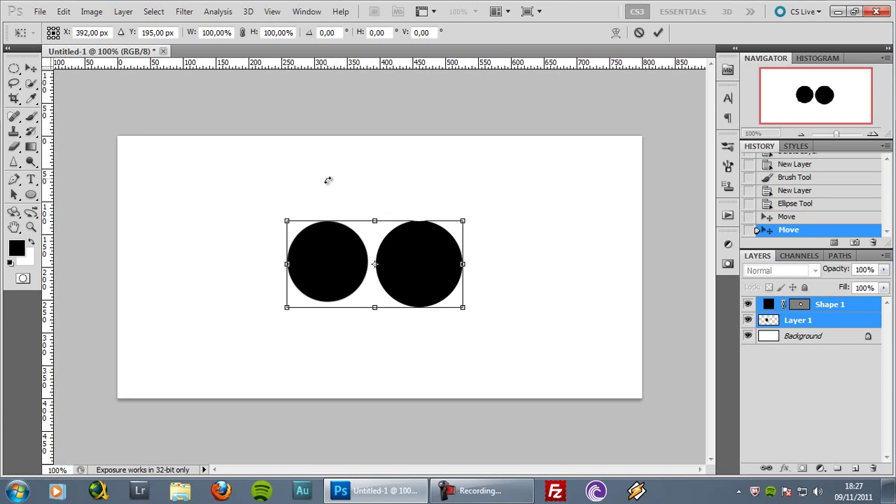
{"action": "left_click", "coordinate": [65, 11]}
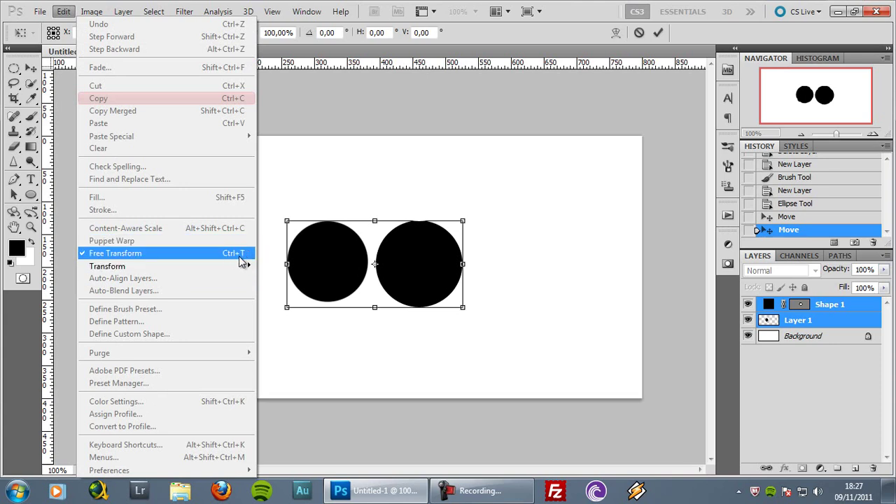
{"action": "left_click", "coordinate": [844, 305]}
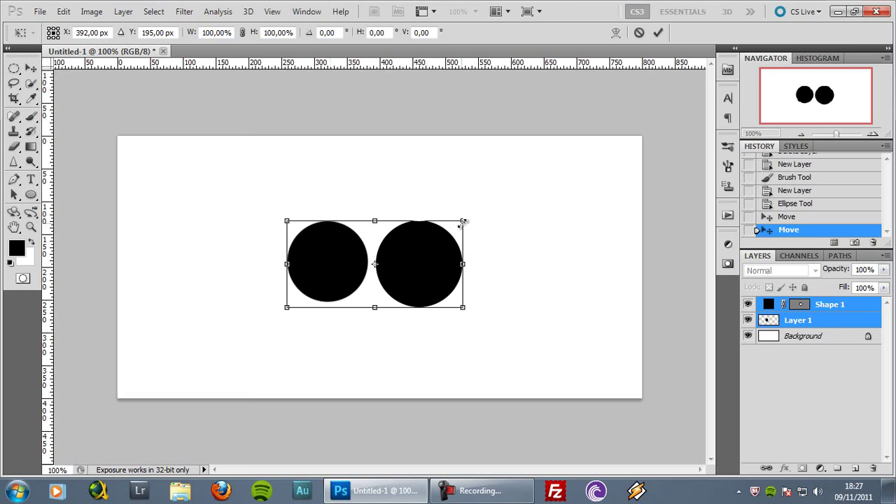
{"action": "left_click_drag", "start_coordinate": [464, 222], "coordinate": [755, 30]}
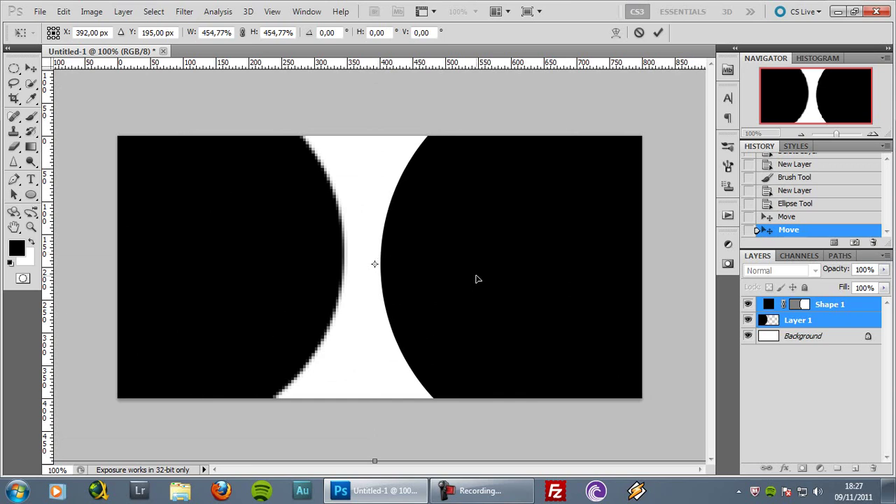
{"action": "key", "text": "Return"}
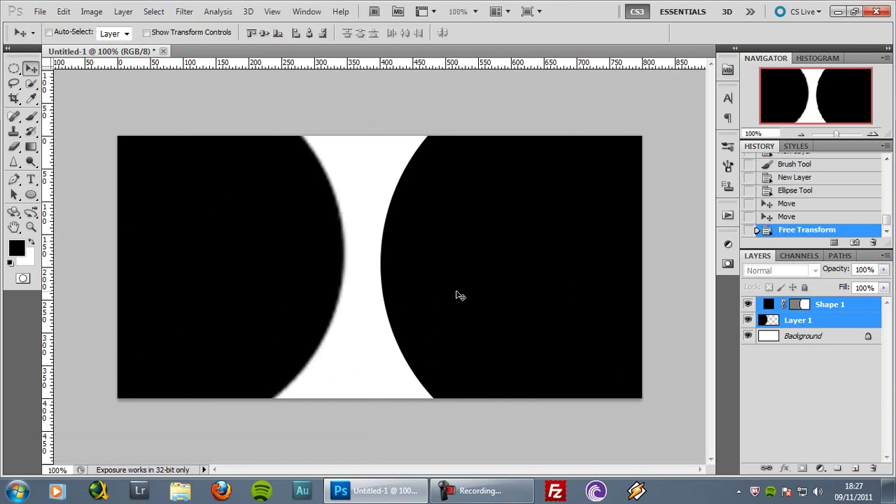
Step: Examine the edges of the enlarged painted circle and the enlarged shape circle at 300% magnification
{"action": "scroll", "coordinate": [335, 196], "scroll_direction": "up", "scroll_amount": 2}
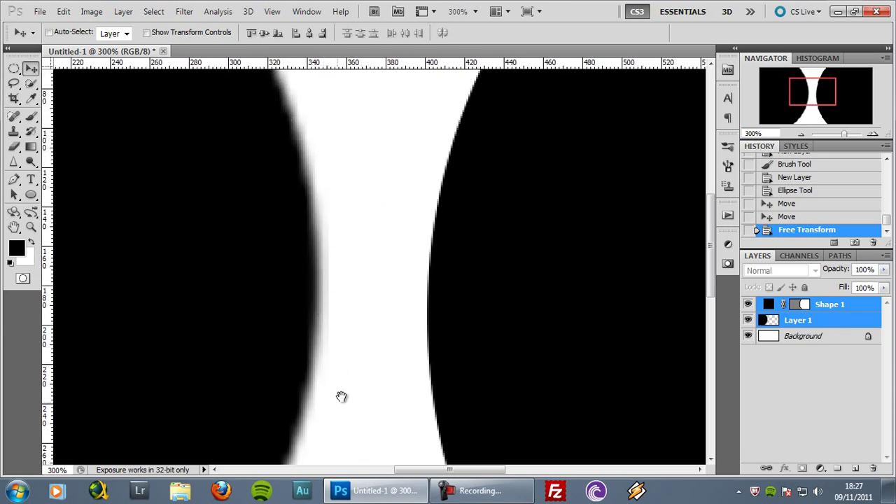
{"action": "left_click_drag", "start_coordinate": [341, 400], "coordinate": [368, 230]}
{"action": "scroll", "coordinate": [368, 230], "scroll_direction": "up", "scroll_amount": 4}
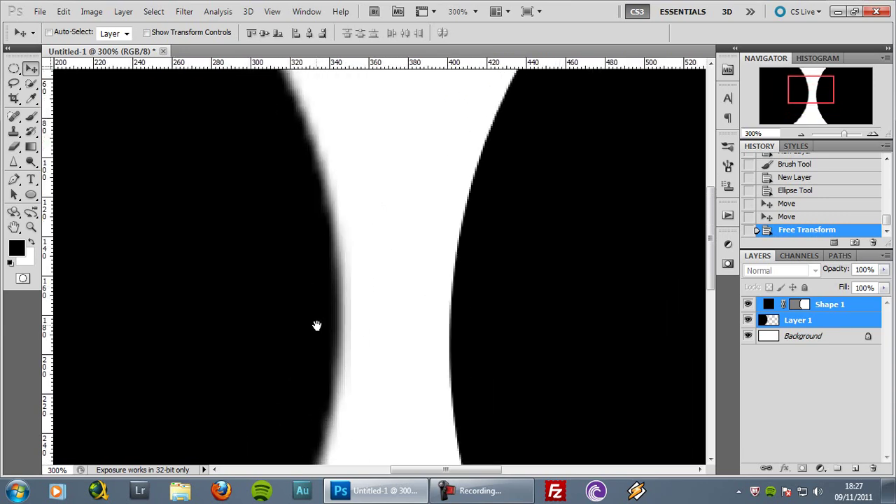
{"action": "left_click_drag", "start_coordinate": [546, 248], "coordinate": [462, 304]}
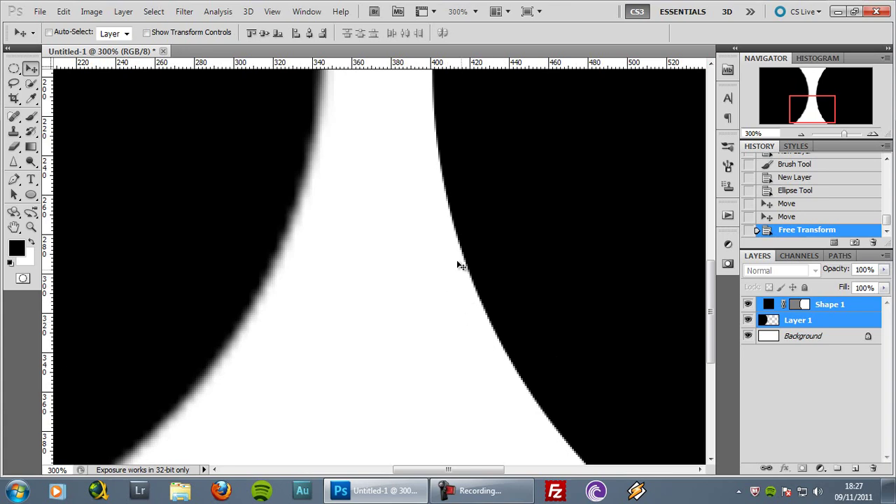
{"action": "key", "text": "ctrl+minus"}
{"action": "key", "text": "ctrl+minus"}
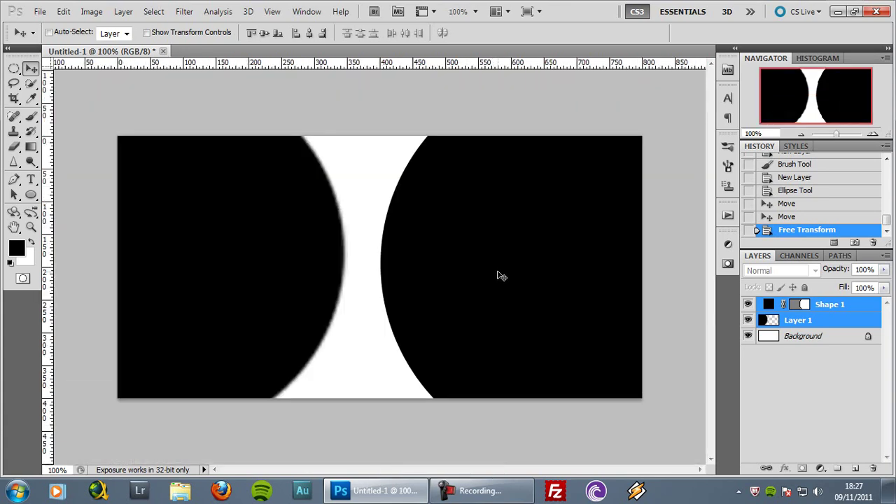
Step: Scale both circles together to about 57% with Free Transform so they fit on the canvas
{"action": "key", "text": "ctrl+t"}
{"action": "key", "text": "ctrl+minus"}
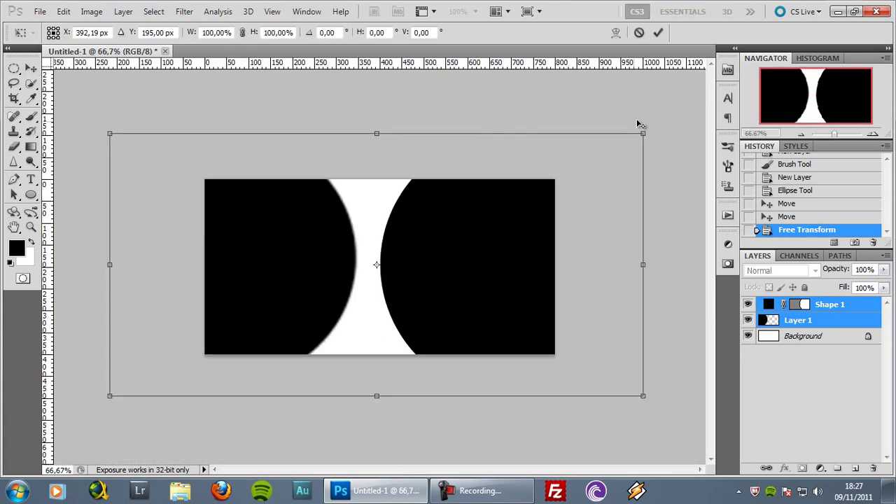
{"action": "left_click_drag", "start_coordinate": [648, 130], "coordinate": [531, 191]}
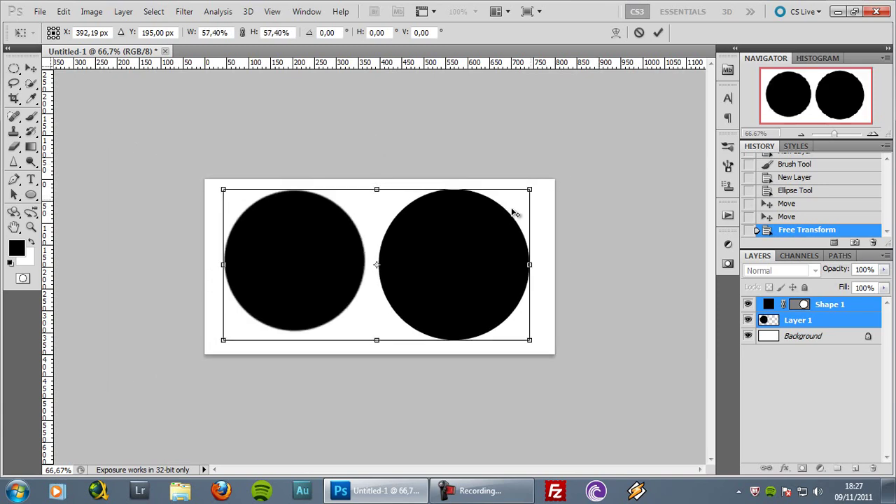
{"action": "key", "text": "Return"}
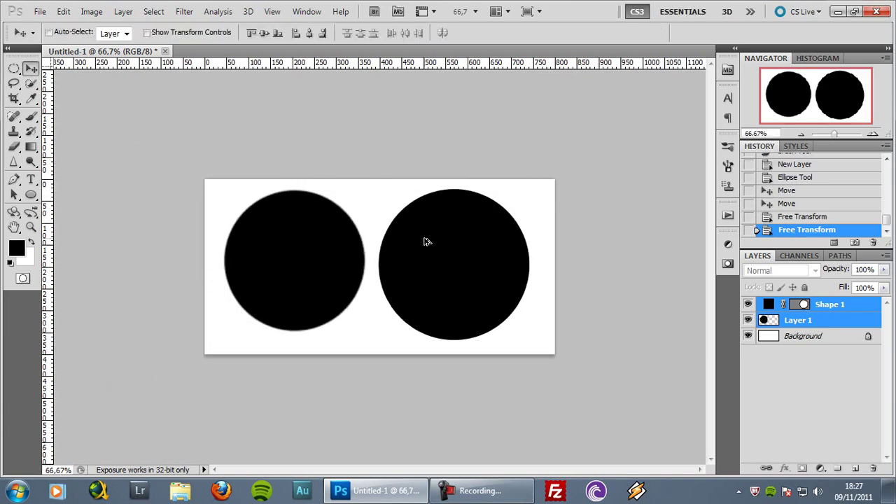
{"action": "key", "text": "ctrl+plus"}
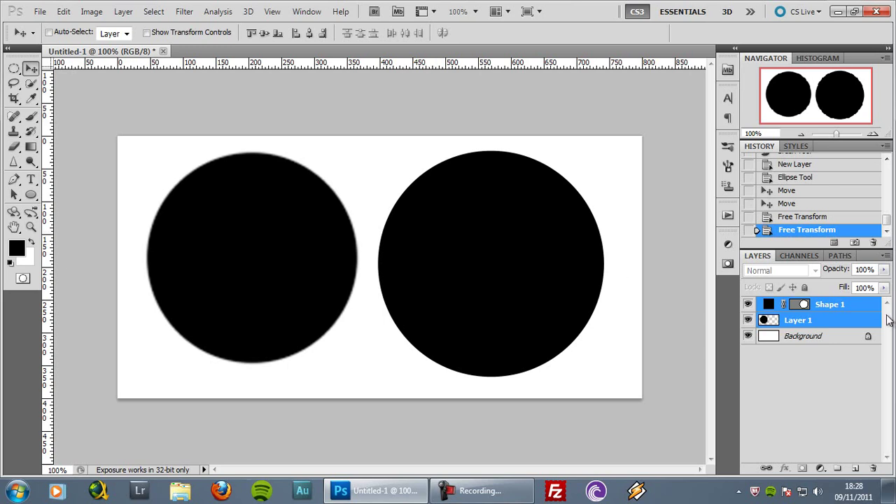
Step: Change the fill colour of the Shape 1 layer to red d82f2f
{"action": "left_click", "coordinate": [862, 308]}
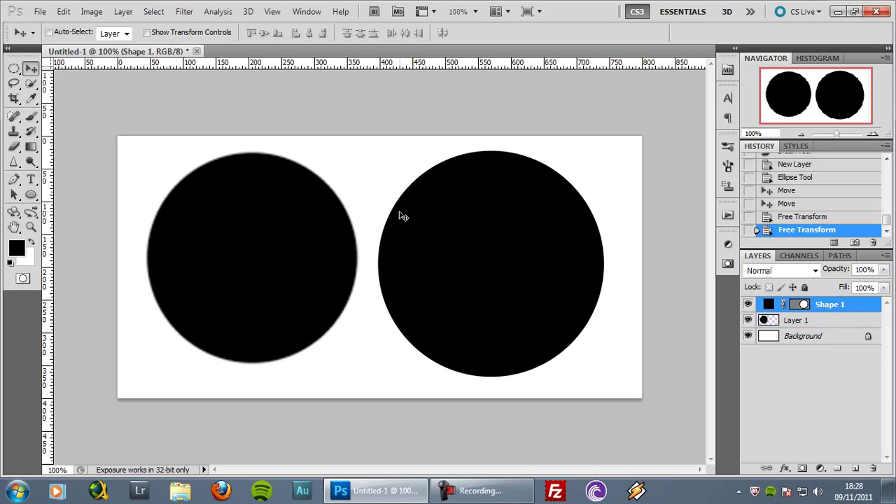
{"action": "scroll", "coordinate": [383, 222], "scroll_direction": "up", "scroll_amount": 1}
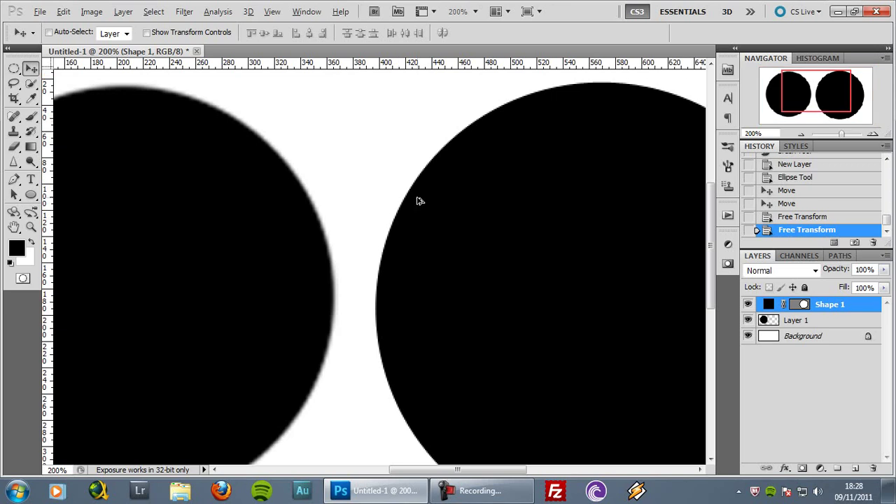
{"action": "scroll", "coordinate": [446, 191], "scroll_direction": "down", "scroll_amount": 1}
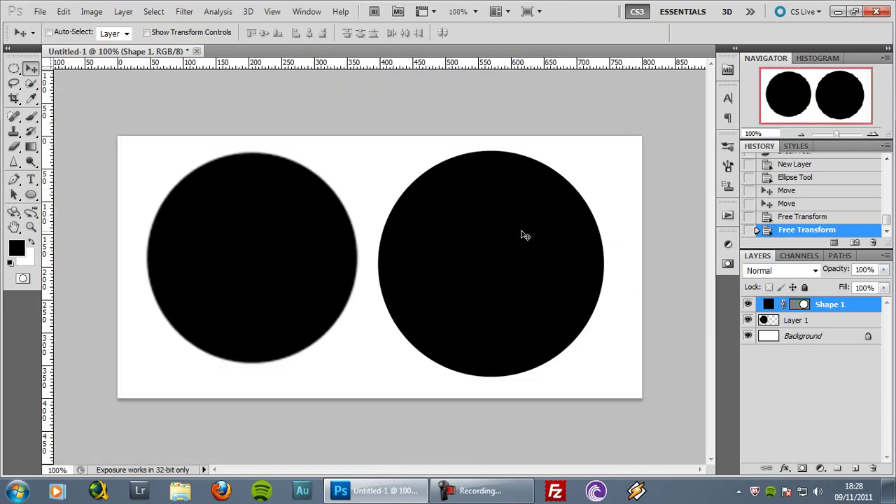
{"action": "left_click", "coordinate": [870, 324], "text": "ctrl"}
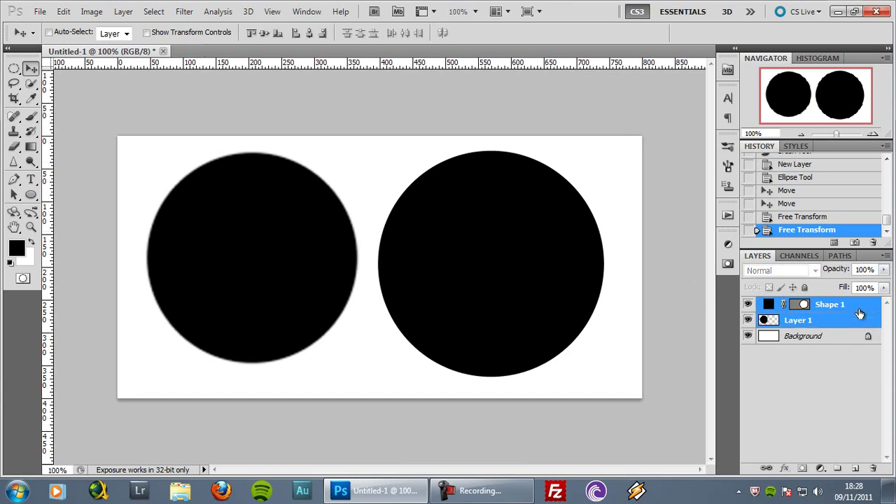
{"action": "left_click", "coordinate": [860, 306]}
{"action": "double_click", "coordinate": [769, 306]}
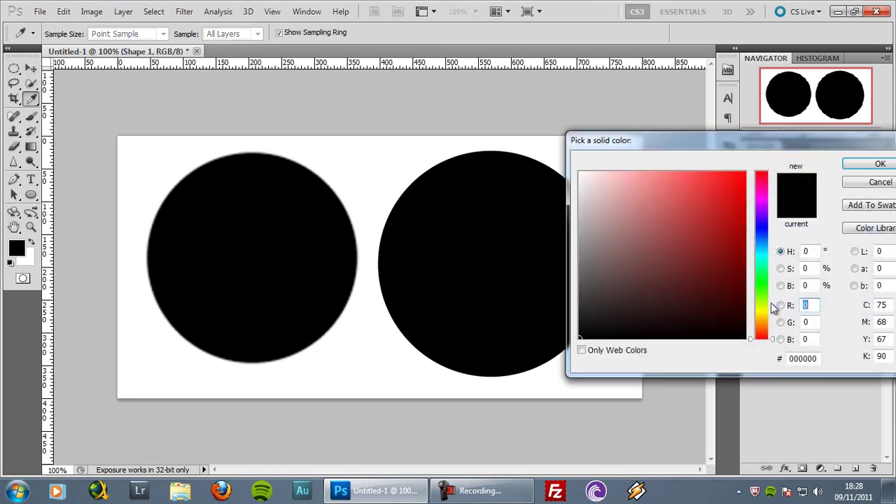
{"action": "left_click", "coordinate": [711, 198]}
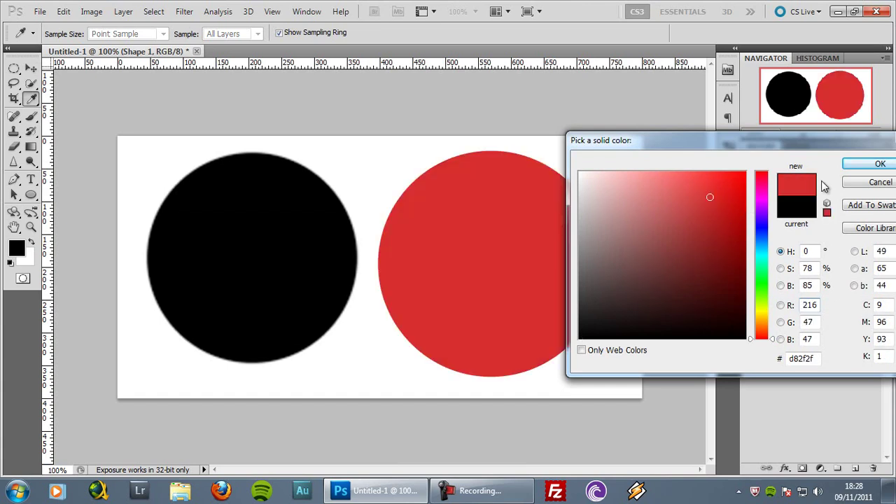
{"action": "left_click", "coordinate": [880, 164]}
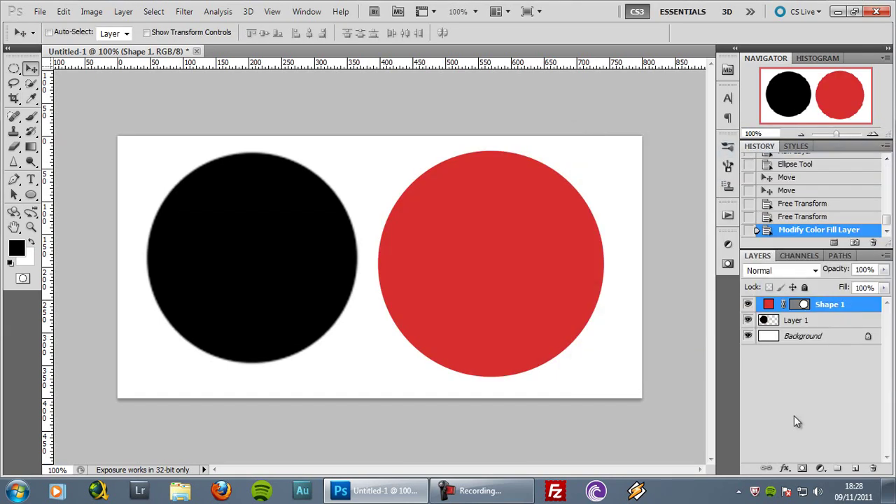
Step: Change the fill colour of the Shape 1 circle to green 66d82f
{"action": "double_click", "coordinate": [770, 305]}
{"action": "left_click_drag", "start_coordinate": [802, 145], "coordinate": [802, 61]}
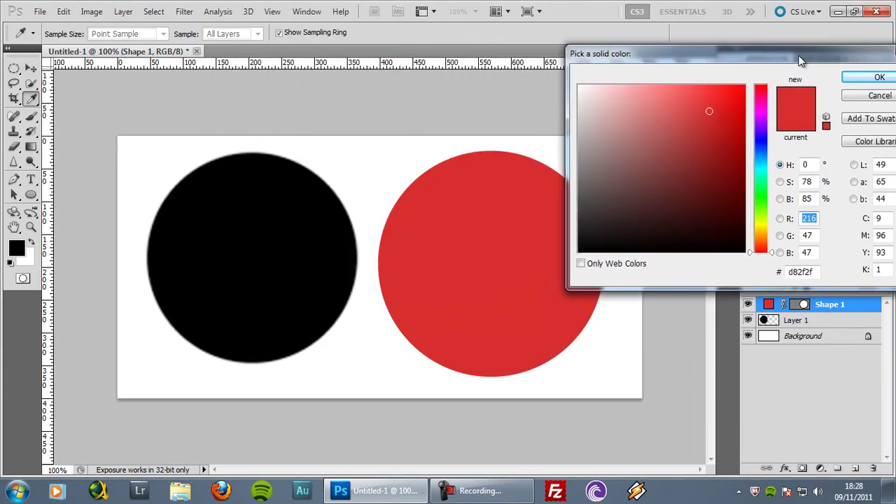
{"action": "left_click_drag", "start_coordinate": [754, 220], "coordinate": [757, 205]}
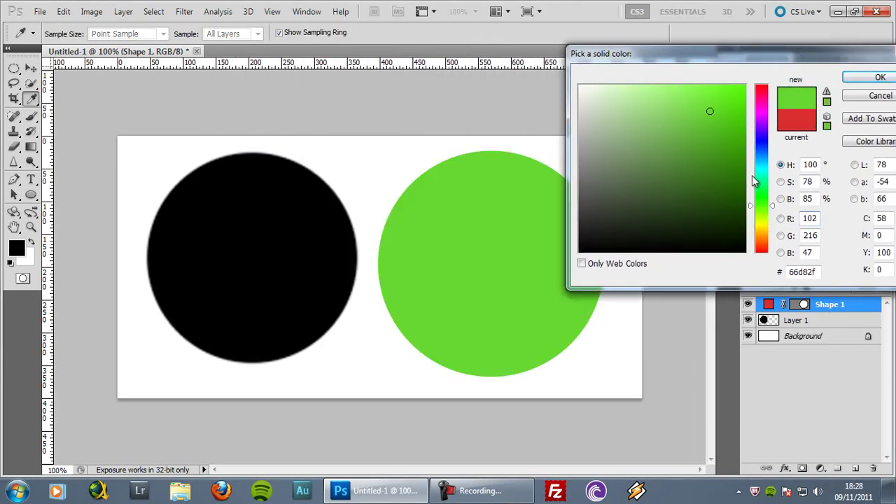
{"action": "left_click", "coordinate": [880, 77]}
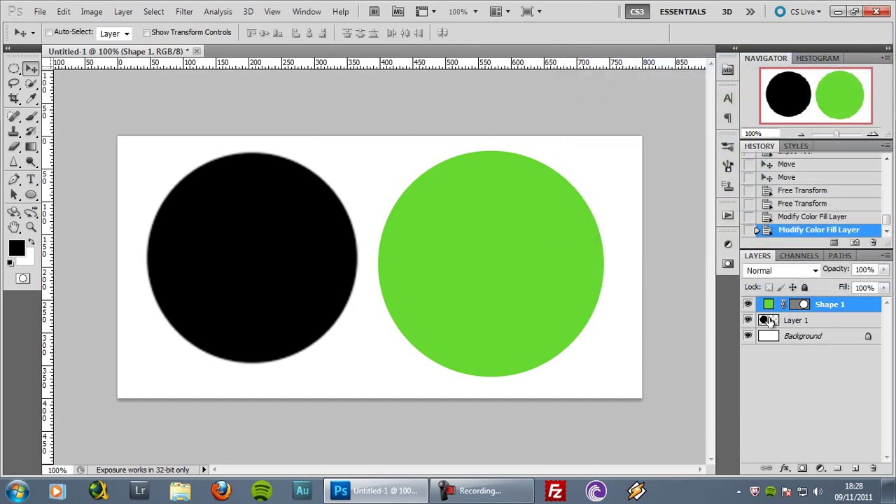
{"action": "left_click", "coordinate": [797, 322]}
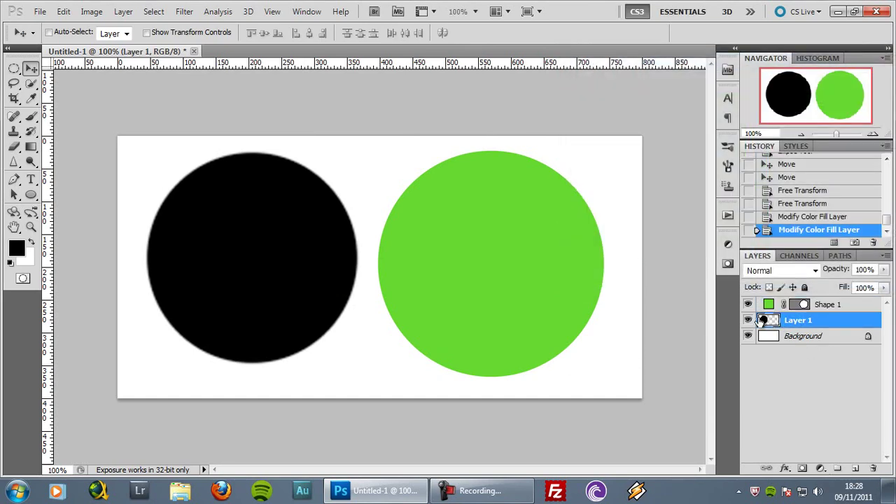
{"action": "double_click", "coordinate": [767, 322]}
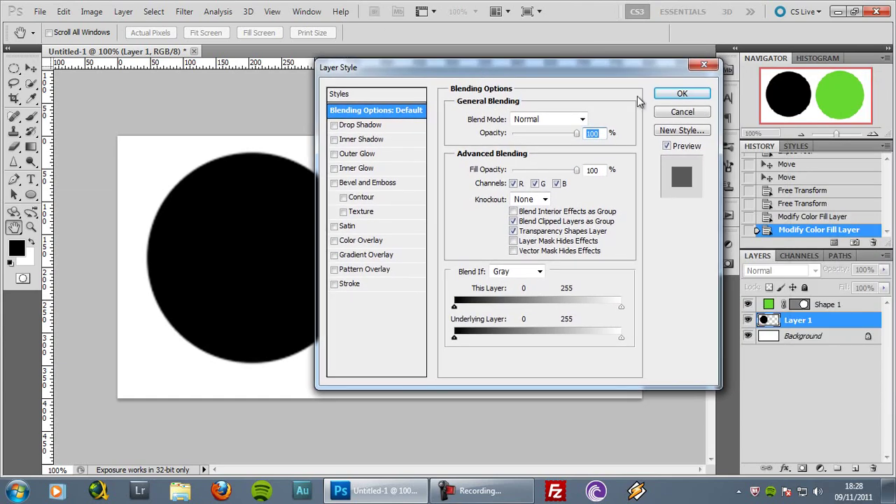
{"action": "left_click", "coordinate": [683, 112]}
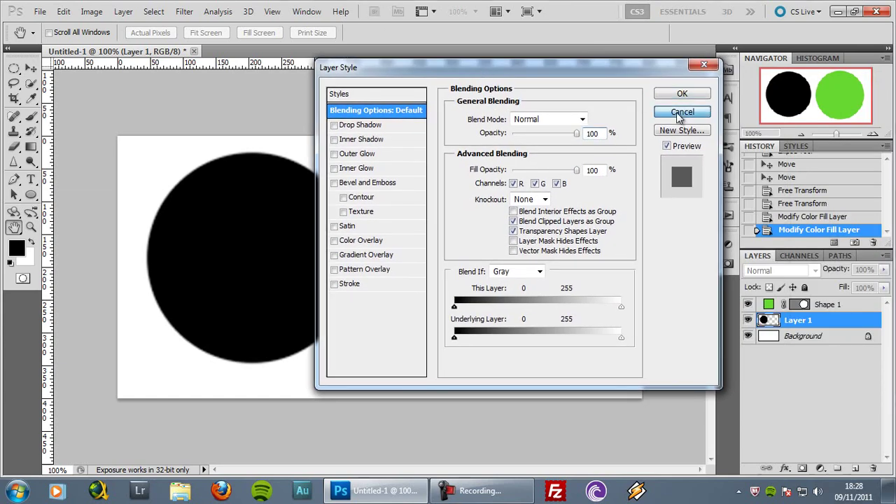
Step: Delete the Layer 1 and Shape 1 circle layers together, leaving only the Background layer
{"action": "left_click", "coordinate": [850, 306], "text": "shift"}
{"action": "left_click_drag", "start_coordinate": [874, 328], "coordinate": [873, 468]}
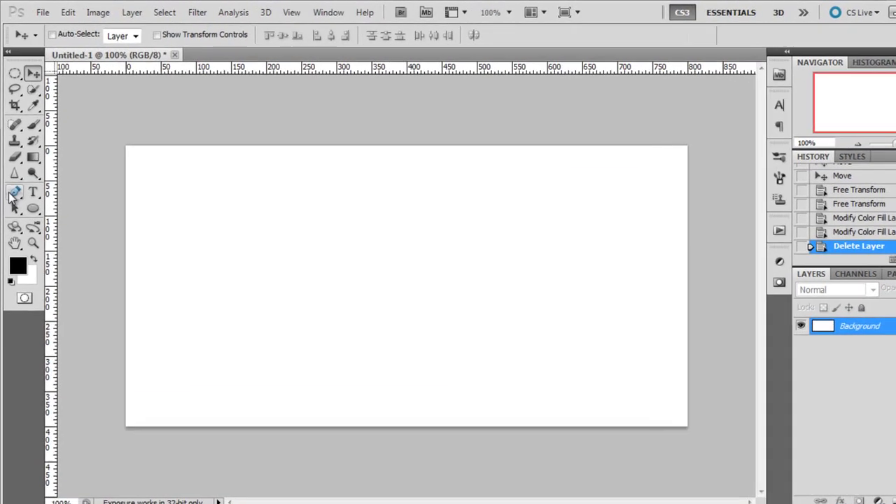
Step: Draw a closed, curved teardrop-like outline with the Pen tool in Paths mode, using two anchor points
{"action": "left_click", "coordinate": [13, 180]}
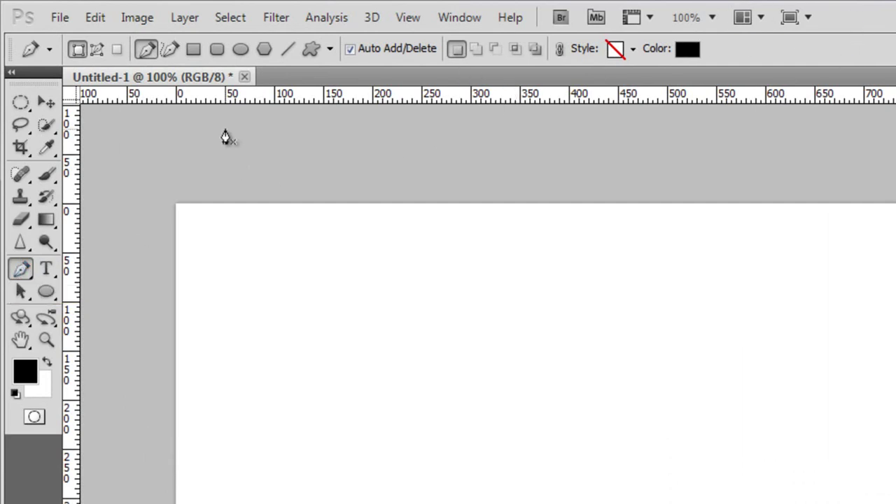
{"action": "left_click", "coordinate": [98, 51]}
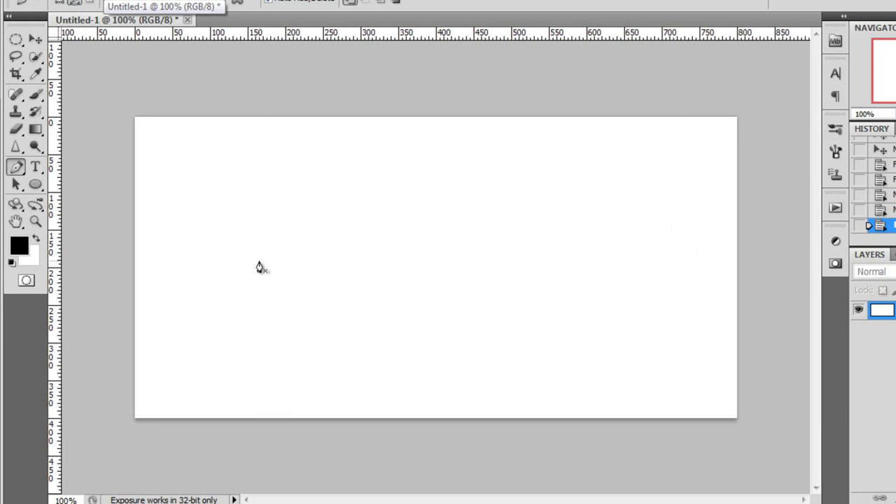
{"action": "left_click_drag", "start_coordinate": [293, 205], "coordinate": [295, 197]}
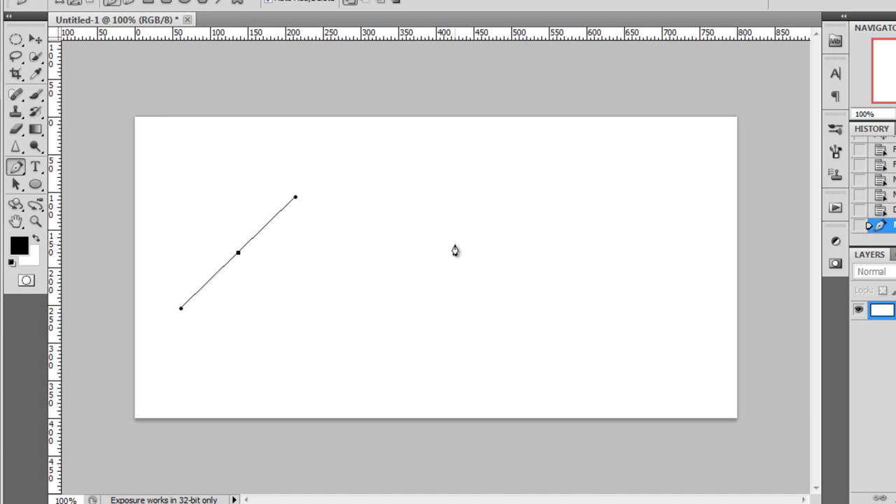
{"action": "left_click_drag", "start_coordinate": [455, 251], "coordinate": [497, 297]}
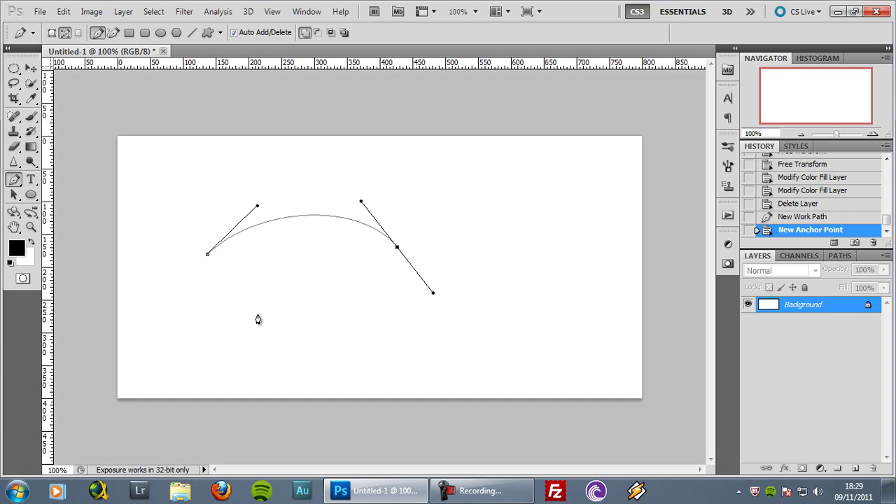
{"action": "left_click_drag", "start_coordinate": [258, 319], "coordinate": [226, 296]}
{"action": "key", "text": "ctrl+z"}
{"action": "left_click", "coordinate": [208, 255]}
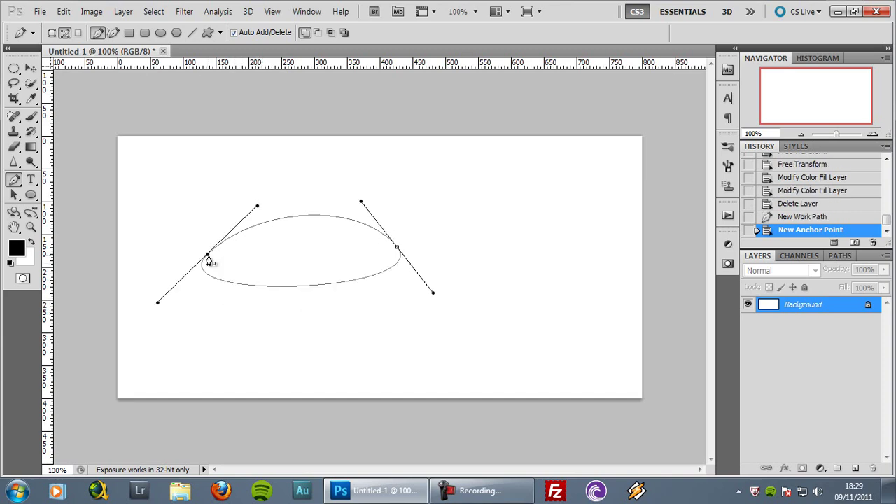
{"action": "left_click_drag", "start_coordinate": [208, 255], "coordinate": [204, 185]}
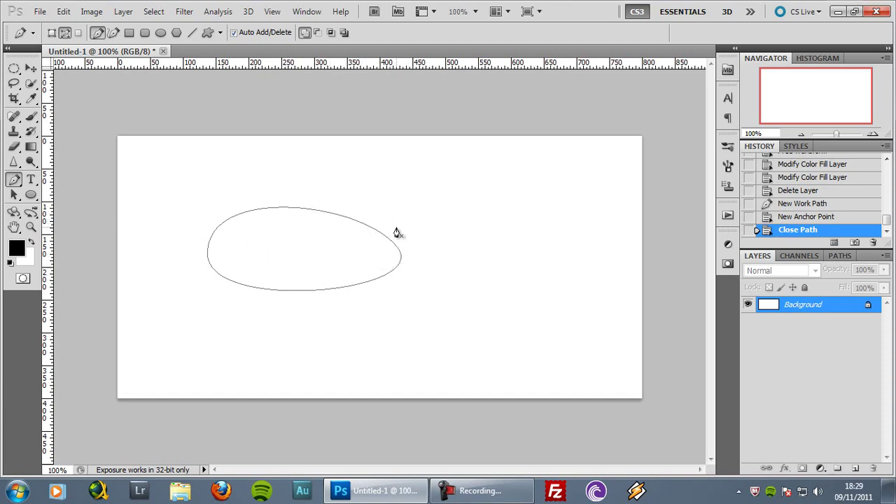
Step: Delete the teardrop-like work path and return to the layer list
{"action": "right_click", "coordinate": [335, 218]}
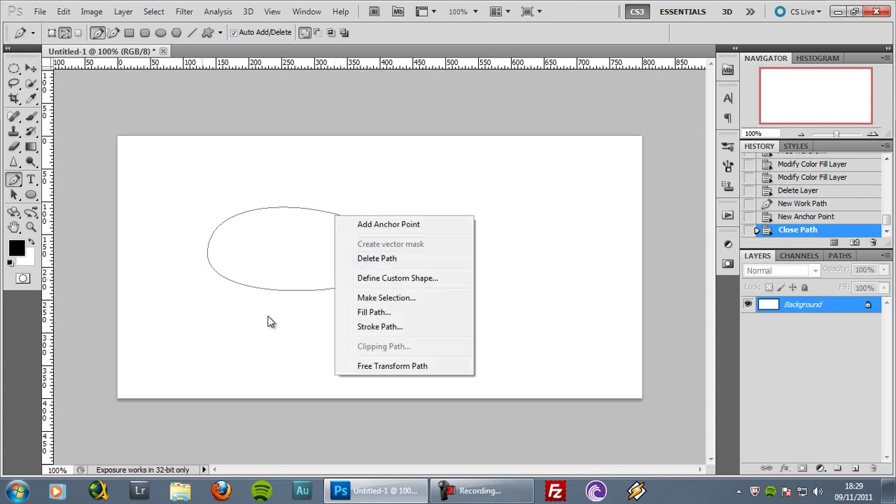
{"action": "left_click", "coordinate": [846, 311]}
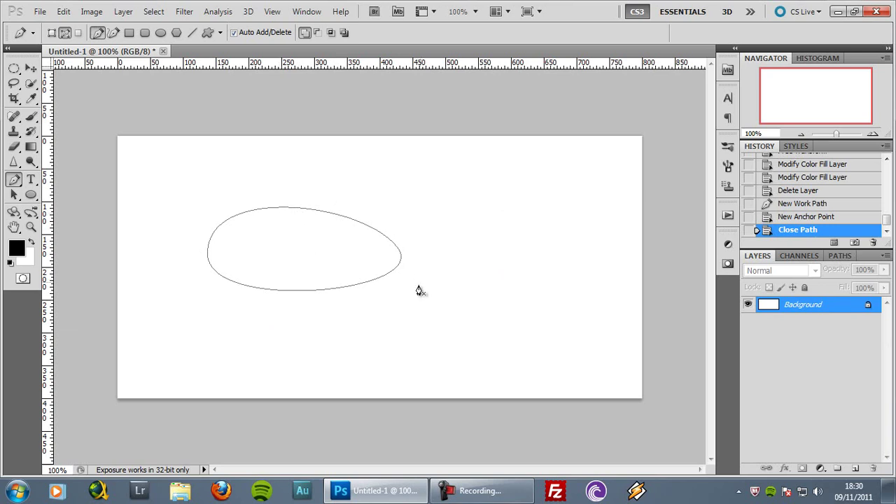
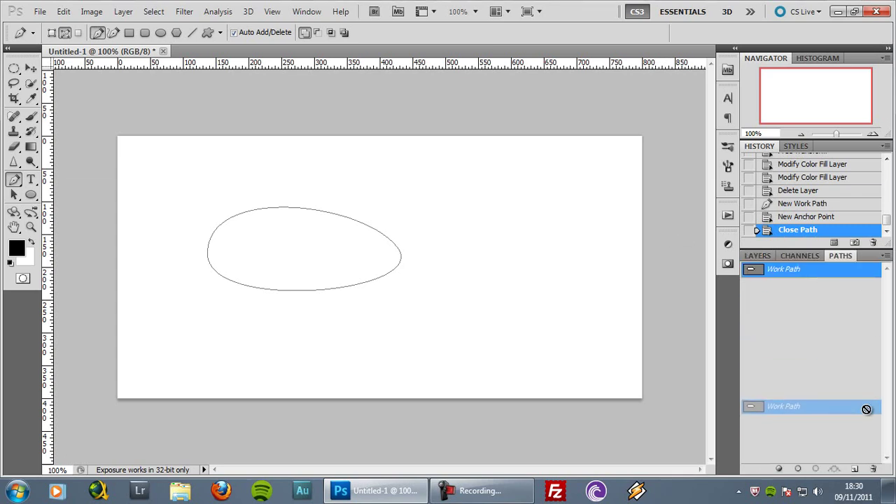
{"action": "left_click", "coordinate": [764, 256]}
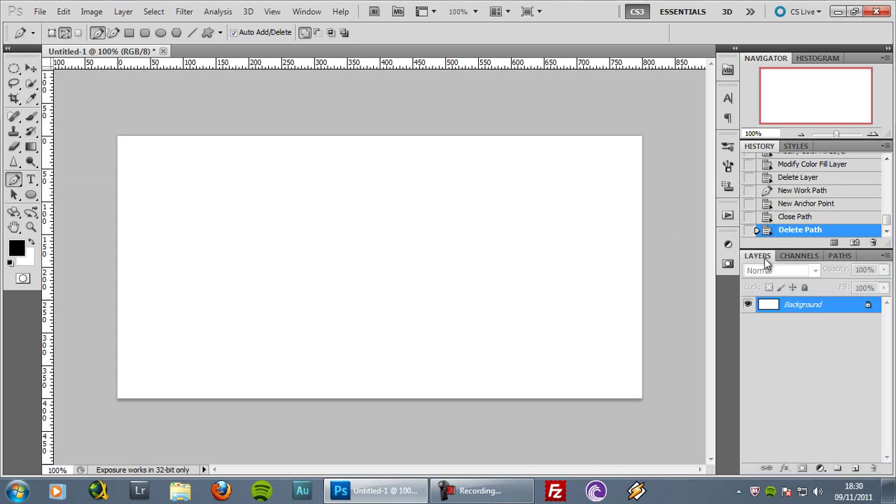
Step: Draw a closed black shape with the Pen tool in Shape Layers mode, using three curved anchor points
{"action": "left_click", "coordinate": [52, 33]}
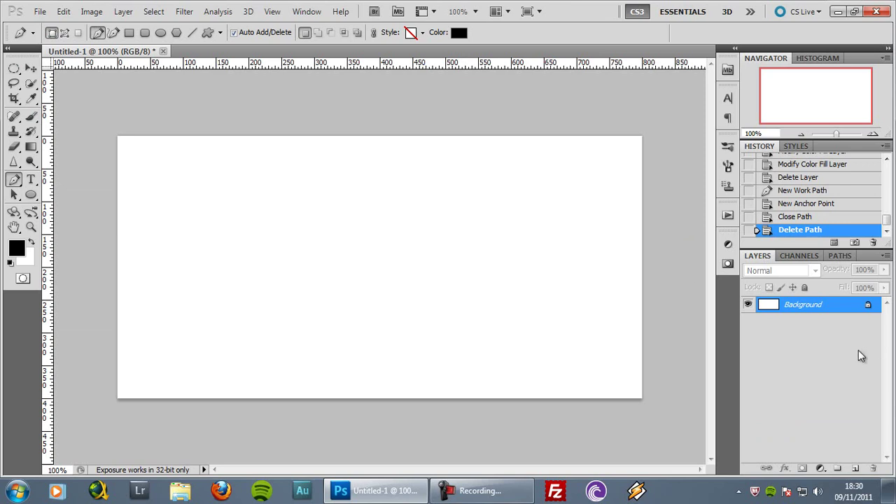
{"action": "left_click", "coordinate": [64, 33]}
{"action": "left_click", "coordinate": [52, 33]}
{"action": "left_click_drag", "start_coordinate": [243, 225], "coordinate": [189, 261]}
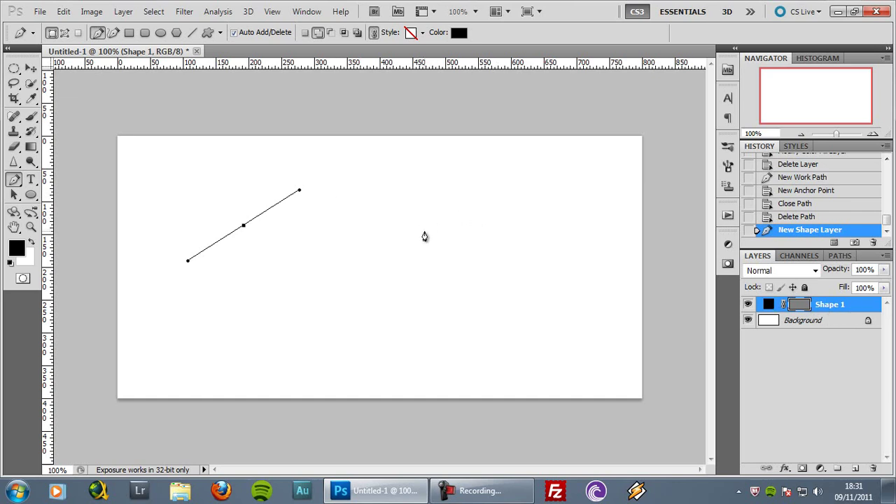
{"action": "left_click_drag", "start_coordinate": [428, 219], "coordinate": [464, 279]}
{"action": "left_click_drag", "start_coordinate": [260, 313], "coordinate": [230, 271]}
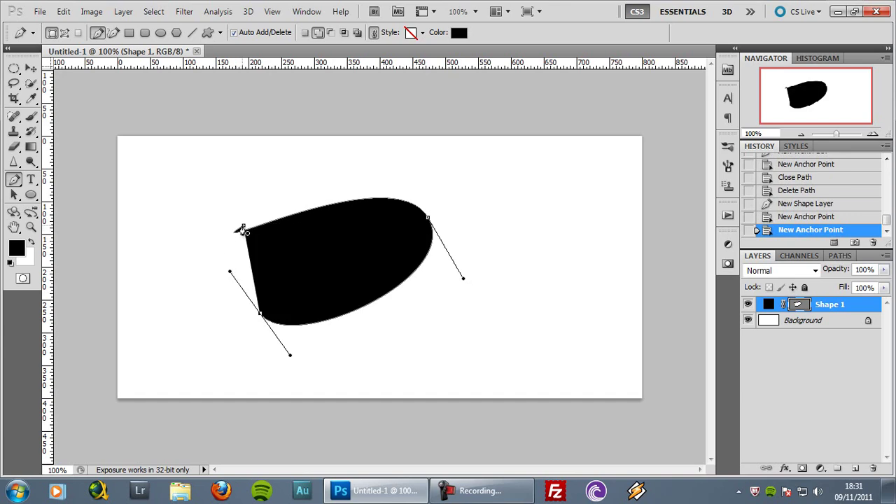
{"action": "left_click", "coordinate": [243, 230]}
Step: Try to reshape the black shape's upper-left corner by swinging one direction handle upward, and undo that change
{"action": "left_click", "coordinate": [237, 238], "text": "ctrl"}
{"action": "left_click_drag", "start_coordinate": [187, 261], "coordinate": [269, 178]}
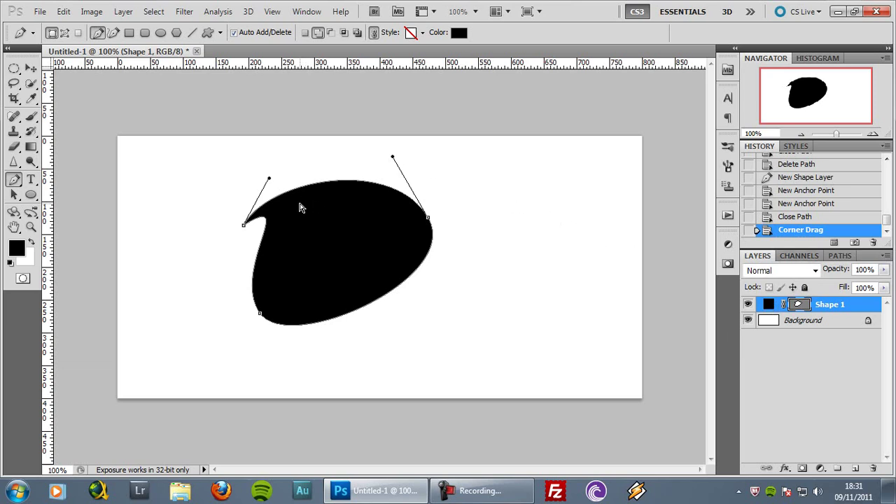
{"action": "key", "text": "ctrl+z"}
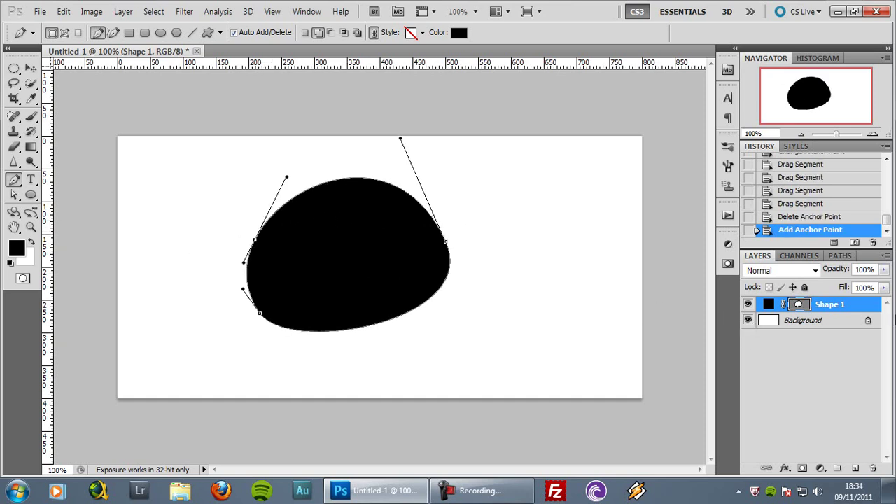
Step: Delete the pen-drawn shape layer and draw a freehand fish-like black shape about 500 px wide with the Freeform Pen tool
{"action": "left_click_drag", "start_coordinate": [879, 310], "coordinate": [872, 460]}
{"action": "right_click", "coordinate": [14, 180]}
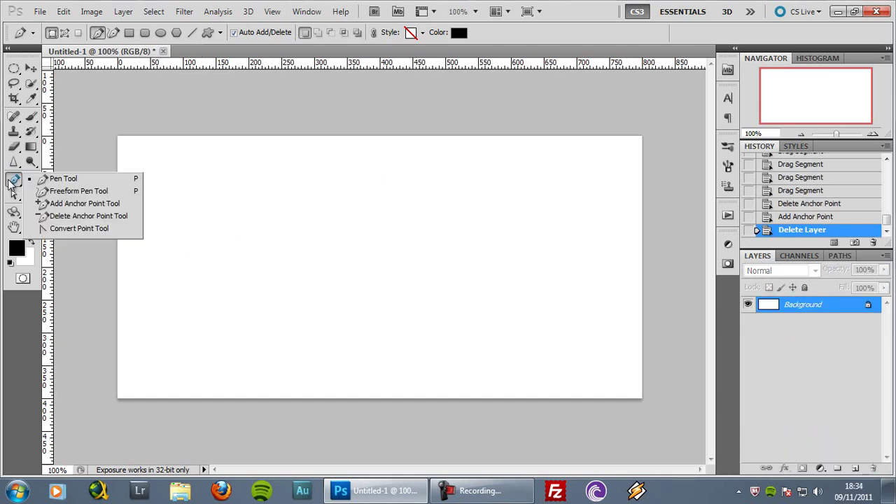
{"action": "left_click", "coordinate": [79, 192]}
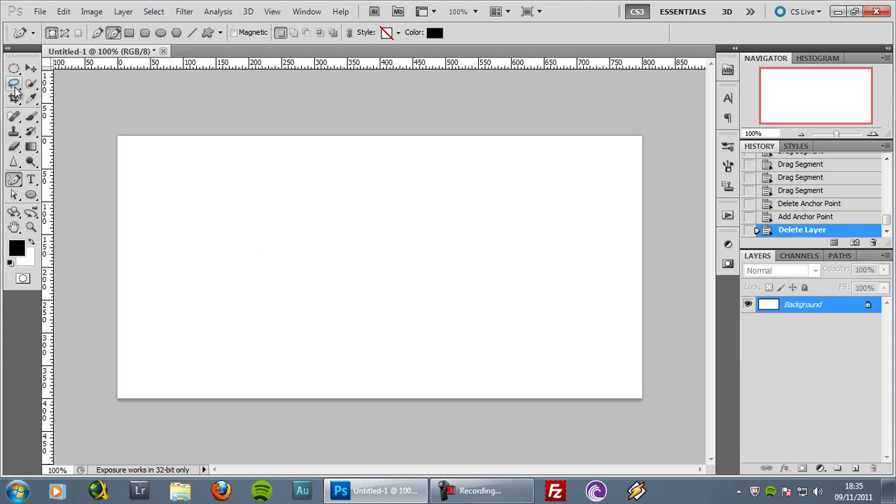
{"action": "mouse_move", "coordinate": [222, 273]}
{"action": "left_mouse_down"}
{"action": "mouse_move", "coordinate": [233, 233]}
{"action": "mouse_move", "coordinate": [321, 265]}
{"action": "mouse_move", "coordinate": [381, 231]}
{"action": "mouse_move", "coordinate": [491, 234]}
{"action": "mouse_move", "coordinate": [530, 297]}
{"action": "mouse_move", "coordinate": [525, 353]}
{"action": "mouse_move", "coordinate": [415, 362]}
{"action": "mouse_move", "coordinate": [302, 316]}
{"action": "mouse_move", "coordinate": [228, 334]}
{"action": "mouse_move", "coordinate": [199, 308]}
{"action": "left_mouse_up"}
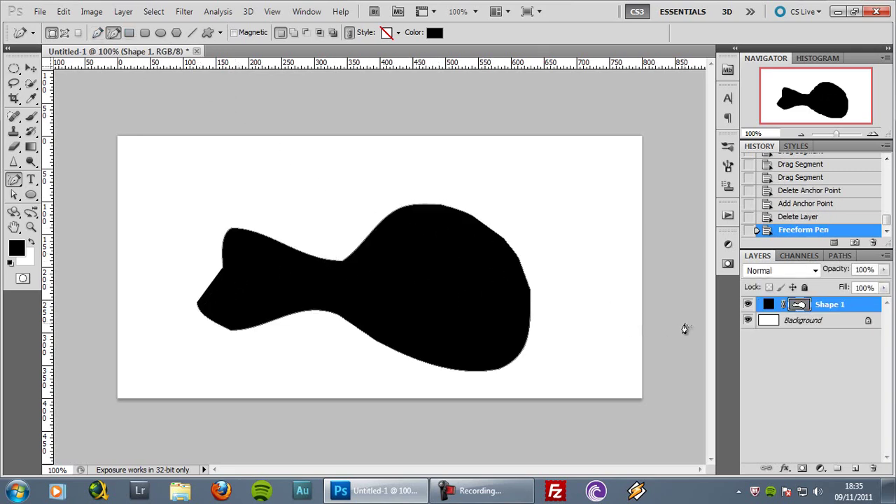
Step: Delete the freeform shape layer and add the text "psd box" to the canvas
{"action": "left_click_drag", "start_coordinate": [846, 308], "coordinate": [874, 466]}
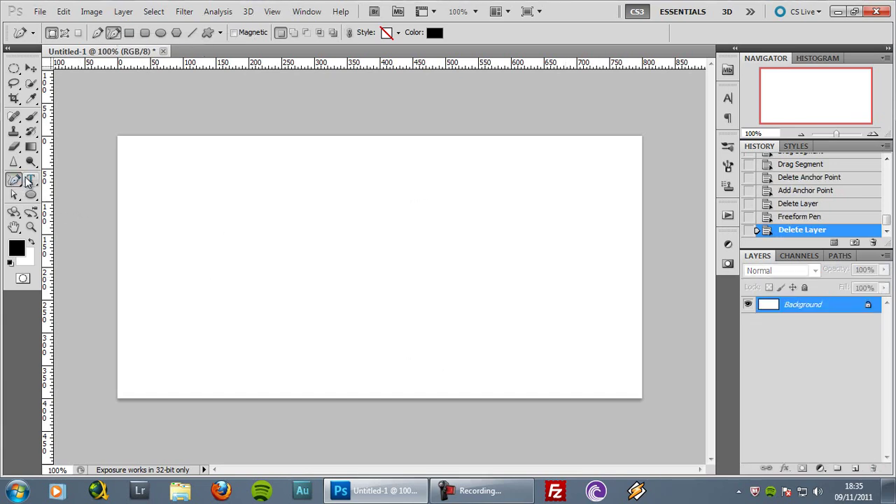
{"action": "left_click", "coordinate": [31, 181]}
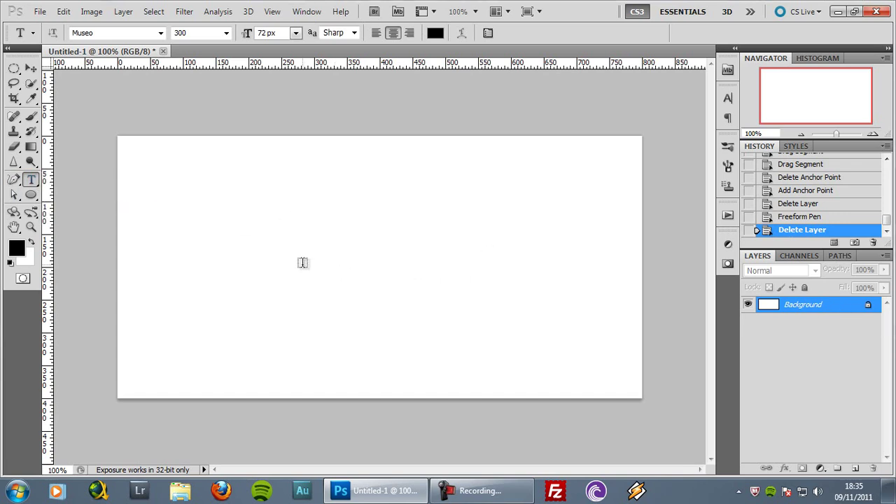
{"action": "left_click", "coordinate": [303, 263]}
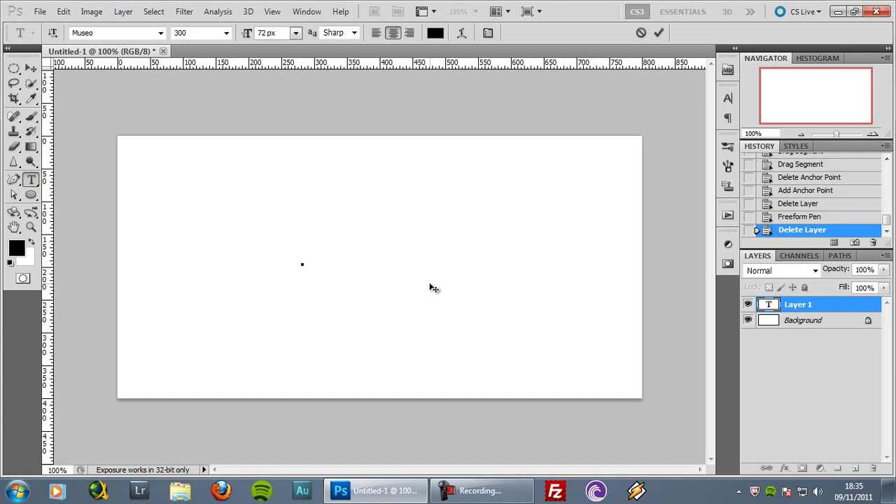
{"action": "type", "text": "psd"}
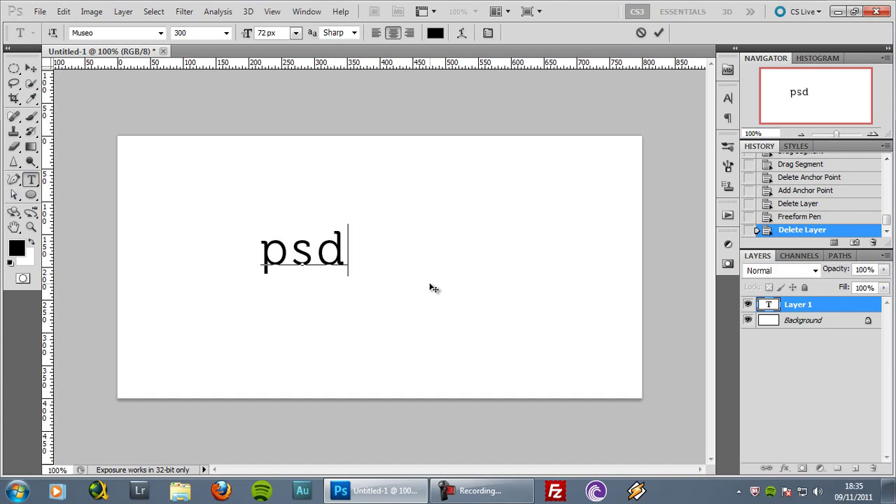
{"action": "type", "text": " box"}
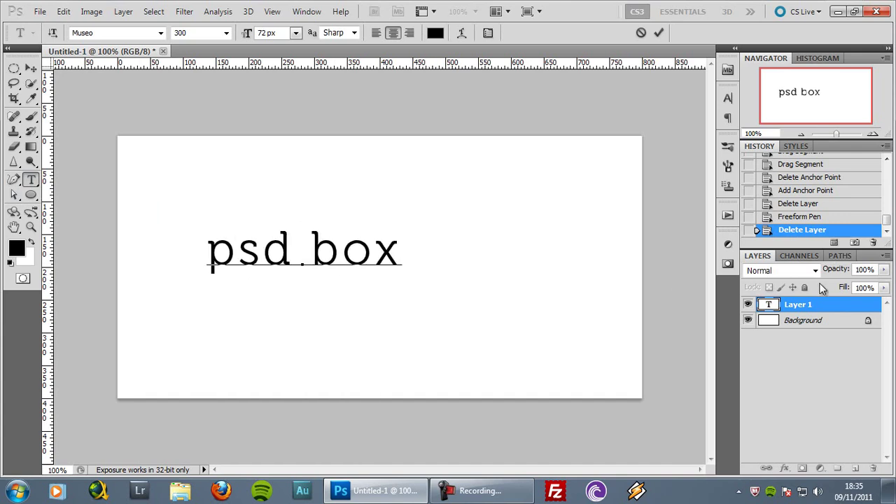
{"action": "key", "text": "ctrl+Return"}
Step: Move the "psd box" text to roughly the centre of the canvas
{"action": "left_click", "coordinate": [32, 68]}
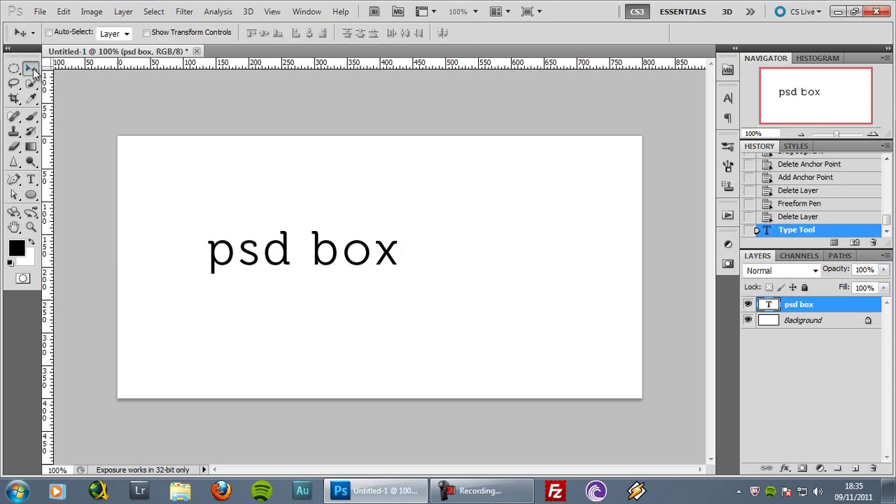
{"action": "left_click_drag", "start_coordinate": [375, 264], "coordinate": [446, 278]}
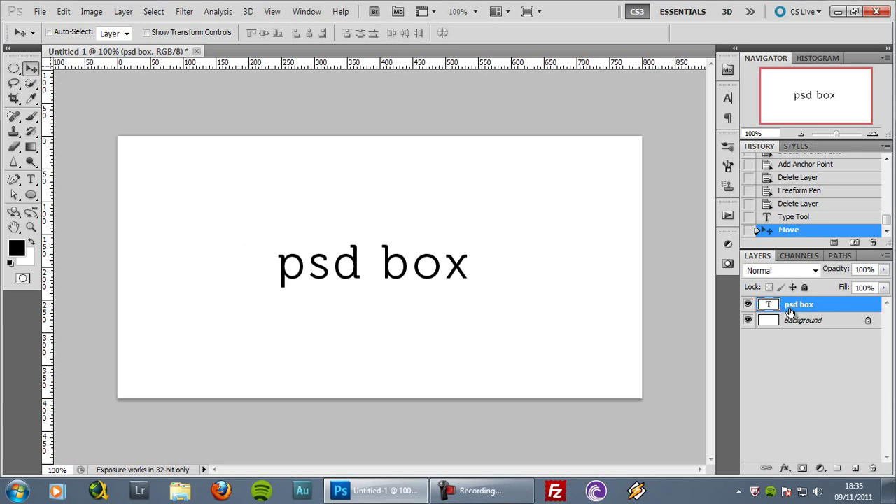
{"action": "left_click", "coordinate": [816, 325]}
{"action": "left_click", "coordinate": [813, 308]}
{"action": "left_click", "coordinate": [31, 98]}
{"action": "left_click", "coordinate": [14, 146]}
{"action": "left_click", "coordinate": [28, 72]}
Step: Select all of the "psd box" text and look through the available font families and Museo weights
{"action": "double_click", "coordinate": [769, 306]}
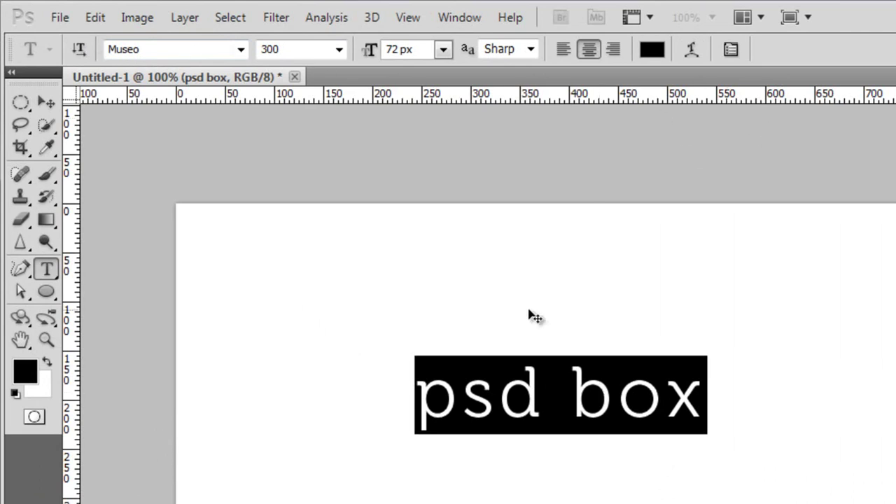
{"action": "left_click", "coordinate": [241, 50]}
{"action": "left_click", "coordinate": [240, 51]}
{"action": "left_click", "coordinate": [339, 51]}
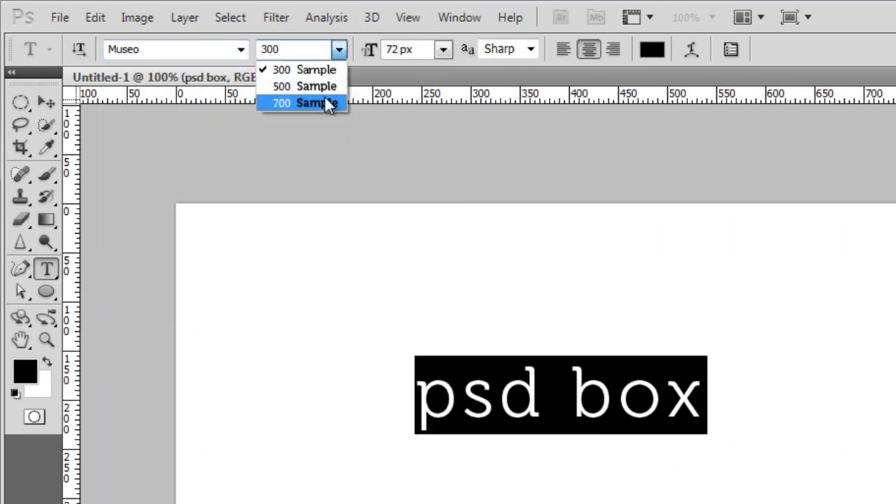
{"action": "left_click", "coordinate": [342, 49]}
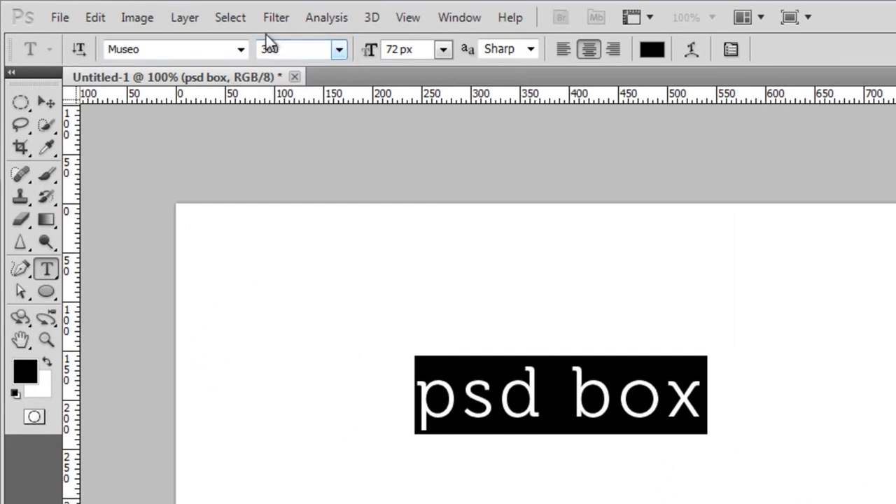
Step: Try the Myriad Pro and Niagara Solid fonts on the selected "psd box" text, checking Myriad Pro's available styles
{"action": "left_click", "coordinate": [241, 51]}
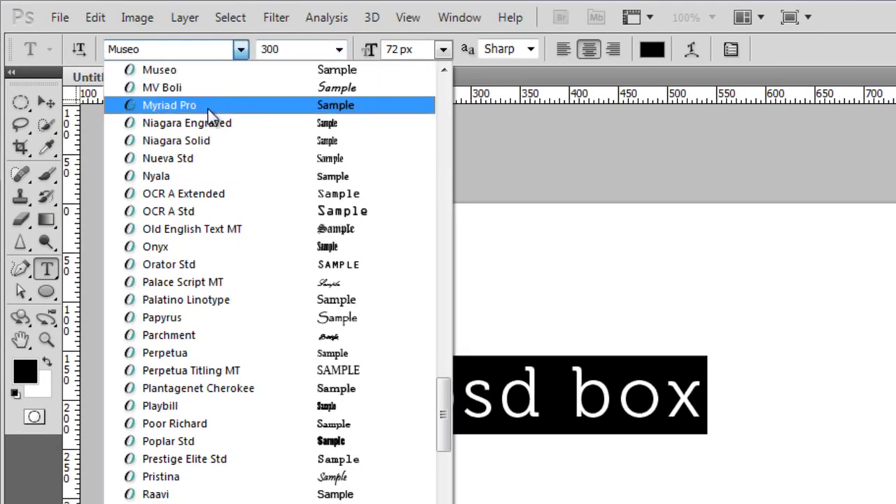
{"action": "left_click", "coordinate": [212, 105]}
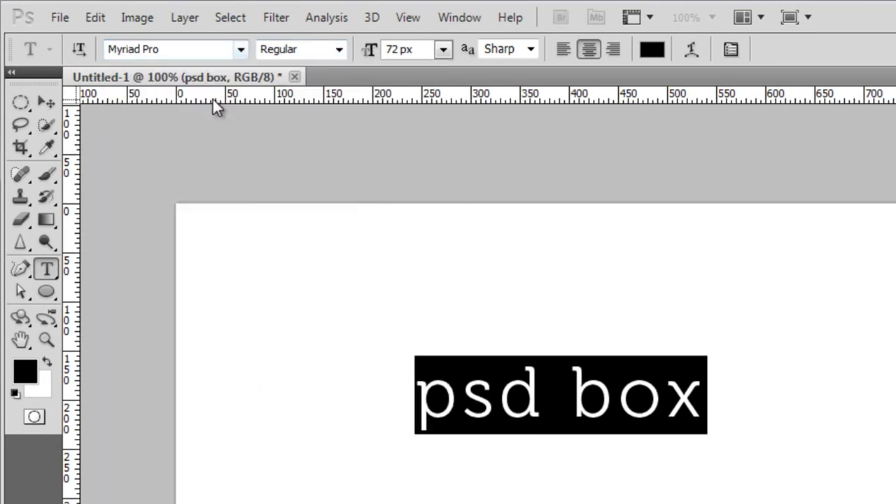
{"action": "left_click", "coordinate": [341, 49]}
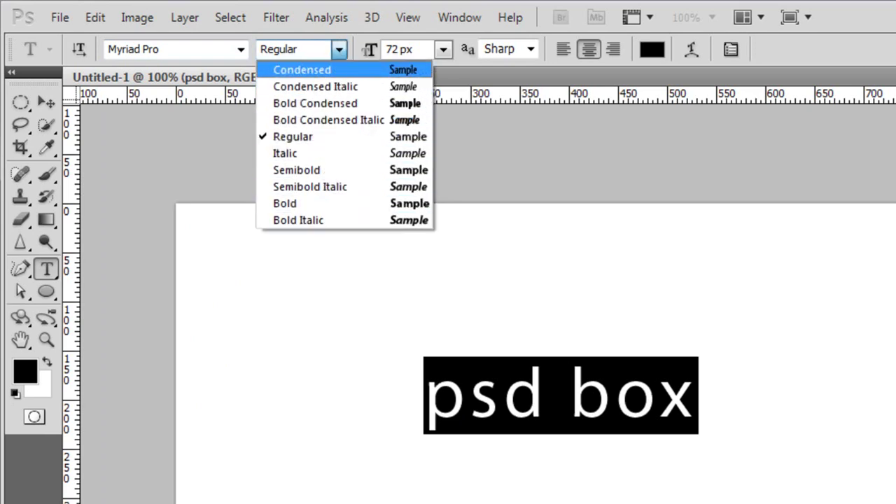
{"action": "left_click", "coordinate": [240, 49]}
{"action": "left_click", "coordinate": [240, 49]}
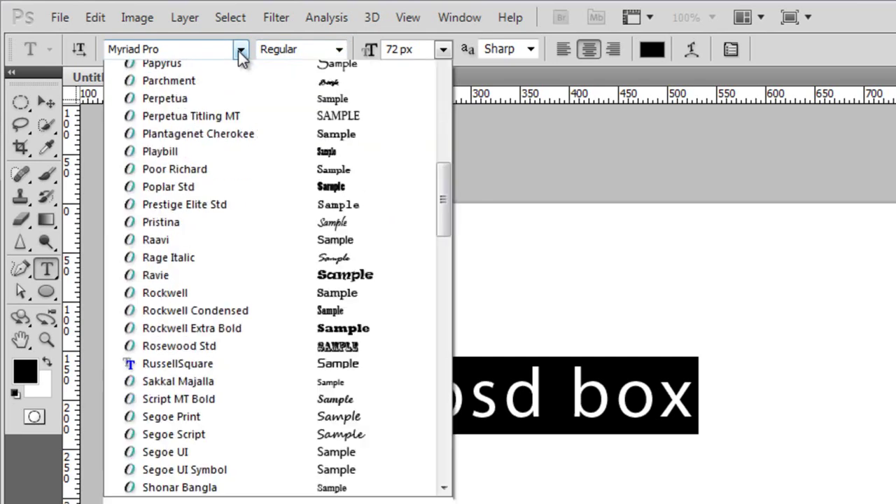
{"action": "left_click", "coordinate": [213, 101]}
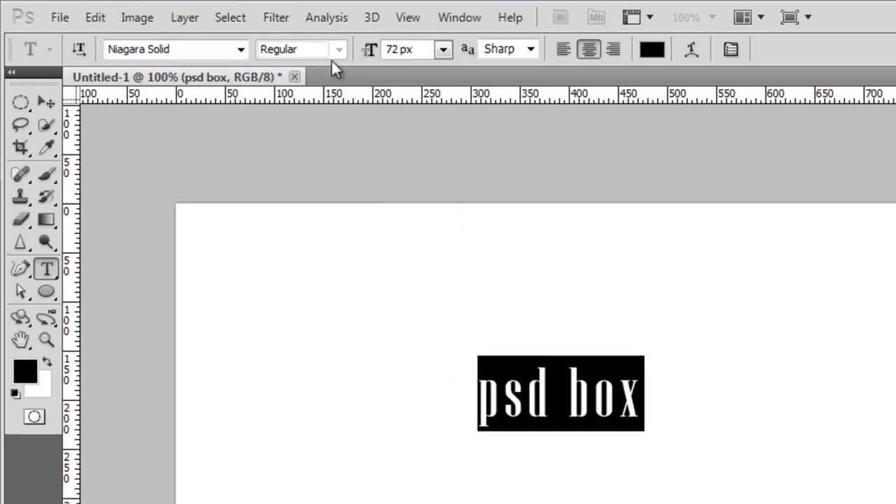
Step: Set the font of the "psd box" text to Arial Rounded MT Bold
{"action": "left_click", "coordinate": [241, 49]}
{"action": "left_click_drag", "start_coordinate": [447, 420], "coordinate": [450, 84]}
{"action": "left_click", "coordinate": [206, 155]}
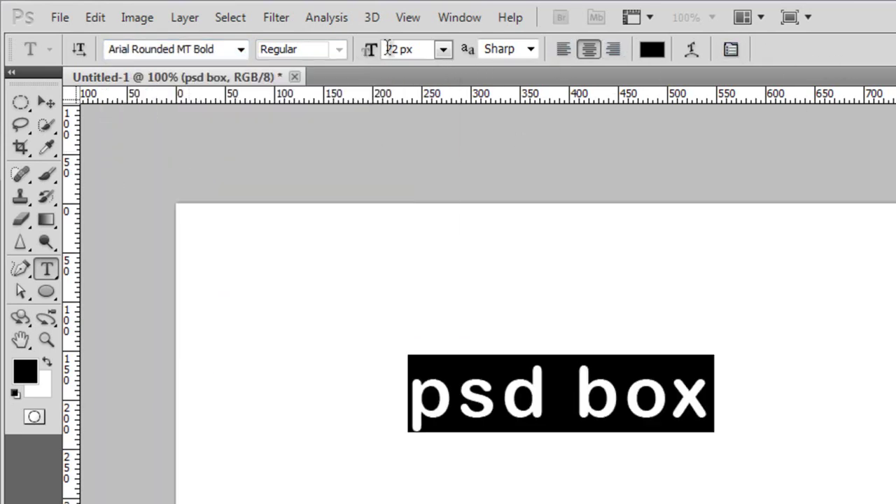
Step: Enlarge the "psd box" text to about 106 px
{"action": "left_click", "coordinate": [444, 50]}
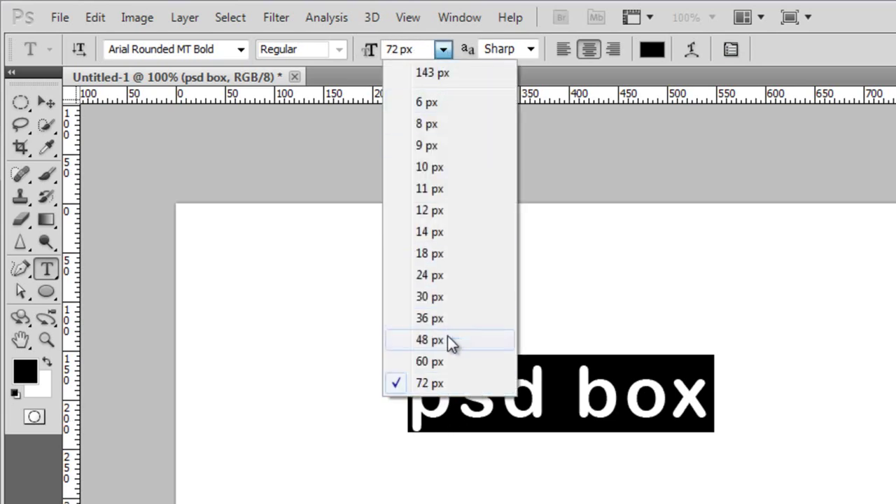
{"action": "key", "text": "Escape"}
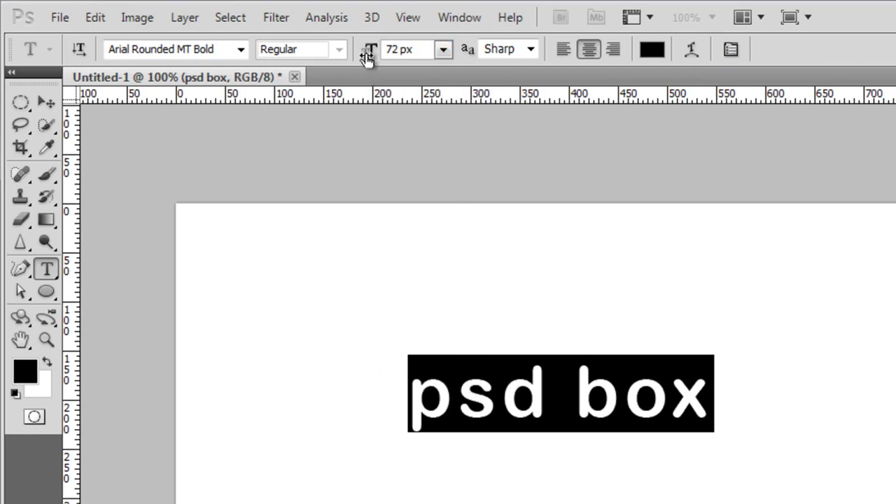
{"action": "left_click_drag", "start_coordinate": [369, 56], "coordinate": [363, 99]}
{"action": "mouse_move", "coordinate": [369, 62]}
{"action": "left_mouse_down"}
{"action": "mouse_move", "coordinate": [576, 74]}
{"action": "mouse_move", "coordinate": [361, 70]}
{"action": "mouse_move", "coordinate": [380, 63]}
{"action": "left_mouse_up"}
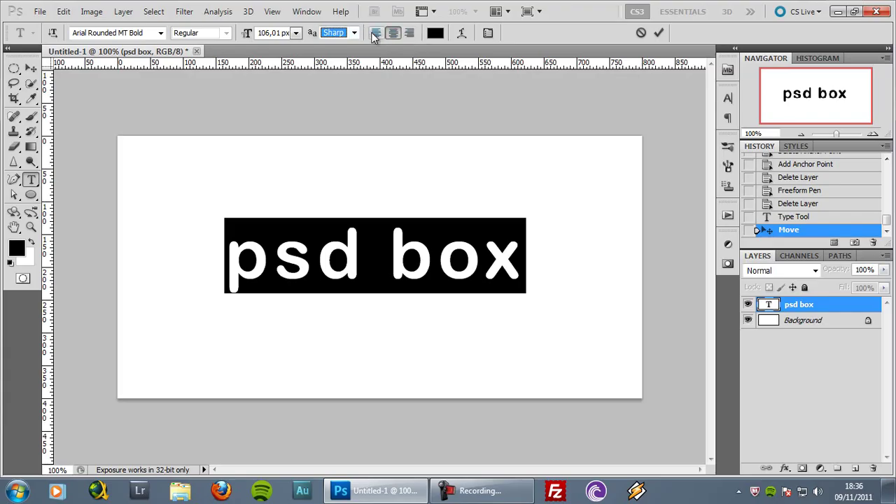
Step: Try left and right alignment on the "psd box" text and return it to centre alignment
{"action": "left_click", "coordinate": [375, 35]}
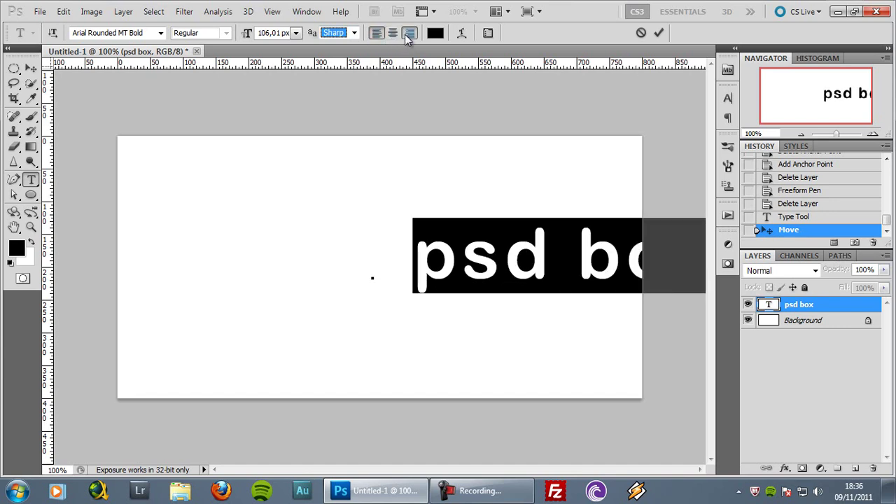
{"action": "left_click", "coordinate": [409, 34]}
{"action": "left_click", "coordinate": [392, 34]}
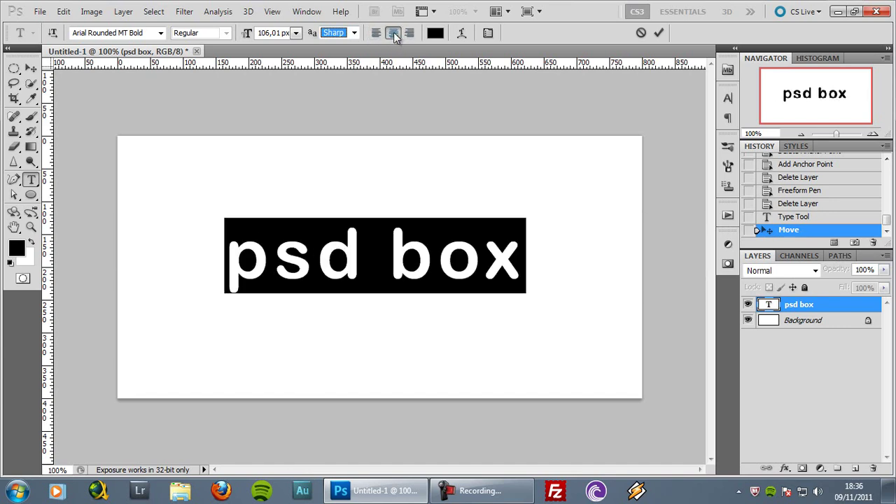
Step: Set the text colour of "psd box" to bright red (#f82c2c)
{"action": "left_click", "coordinate": [434, 35]}
{"action": "left_click_drag", "start_coordinate": [725, 143], "coordinate": [644, 104]}
{"action": "left_click", "coordinate": [716, 89]}
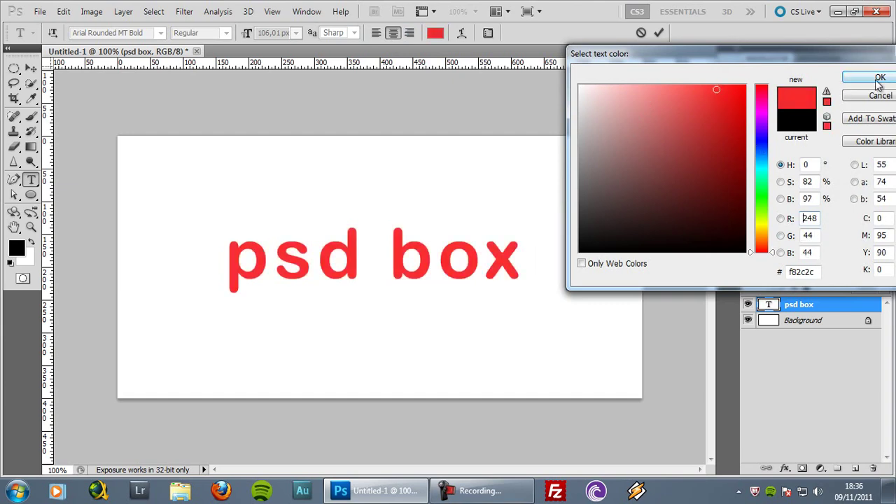
{"action": "left_click", "coordinate": [880, 77]}
Step: Recolour the selected text blue (#28a7cc) by changing the foreground colour
{"action": "left_click", "coordinate": [14, 248]}
{"action": "left_click_drag", "start_coordinate": [731, 190], "coordinate": [713, 118]}
{"action": "left_click", "coordinate": [760, 163]}
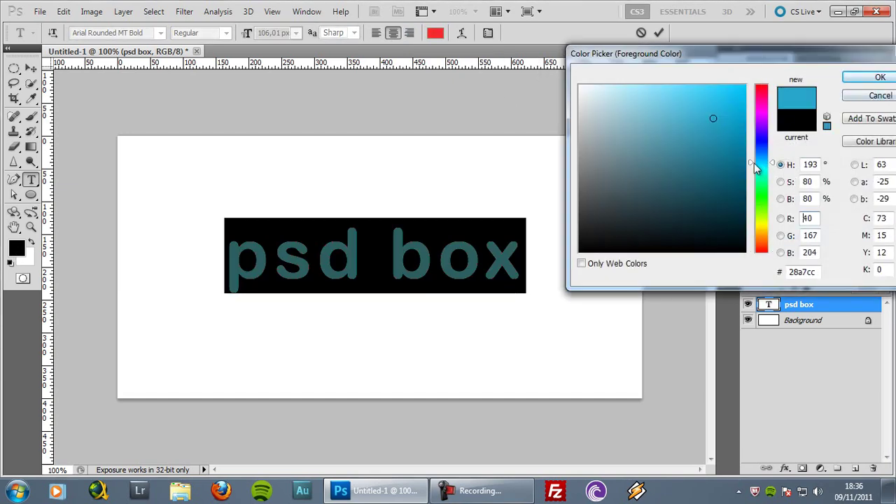
{"action": "left_click", "coordinate": [879, 78]}
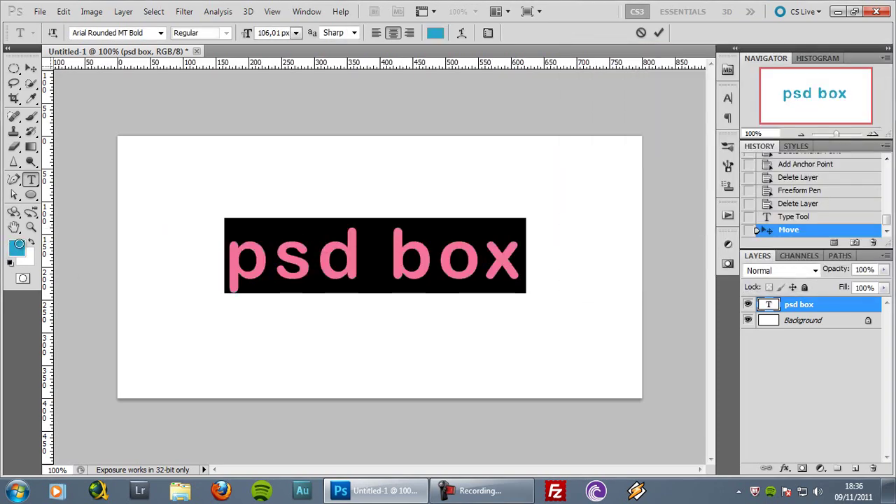
Step: Change the foreground colour to magenta (#e9129b) with the text still selected
{"action": "left_click", "coordinate": [24, 242]}
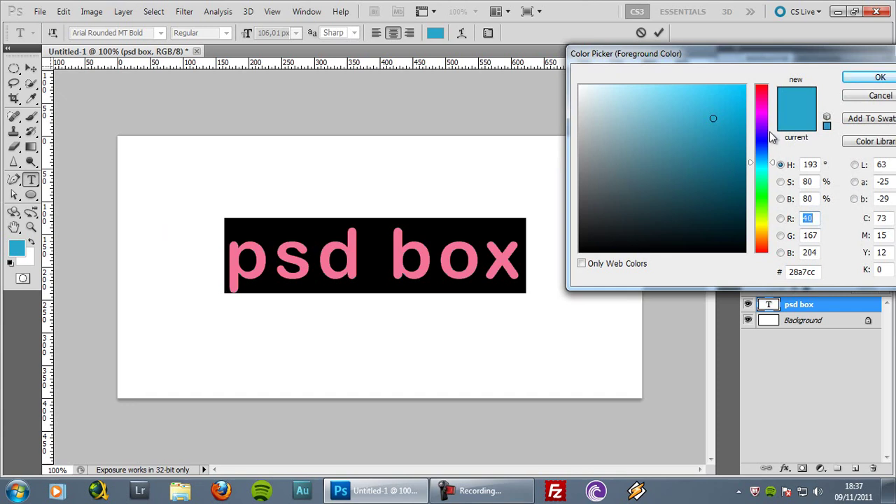
{"action": "left_click", "coordinate": [770, 107]}
{"action": "left_click", "coordinate": [732, 100]}
{"action": "left_click", "coordinate": [880, 77]}
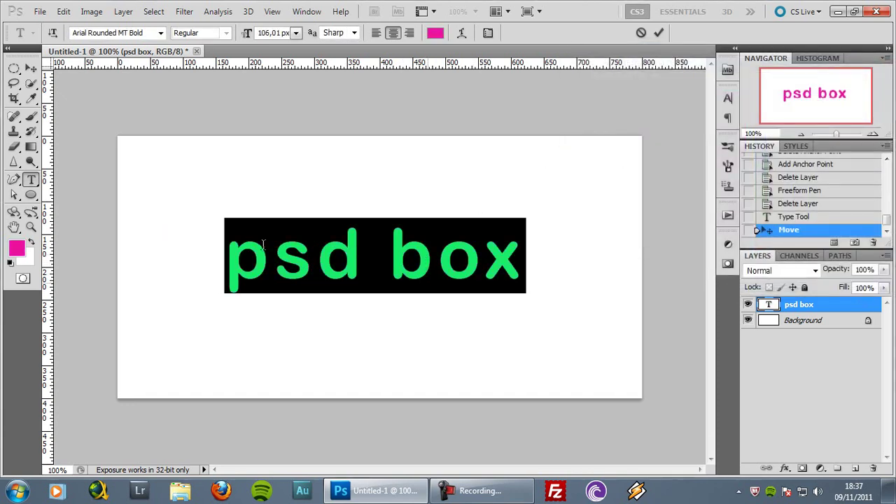
Step: Change the text colour of "psd box" to orange-brown (#be7a18) through the type options, trying olive greens first
{"action": "left_click", "coordinate": [435, 33]}
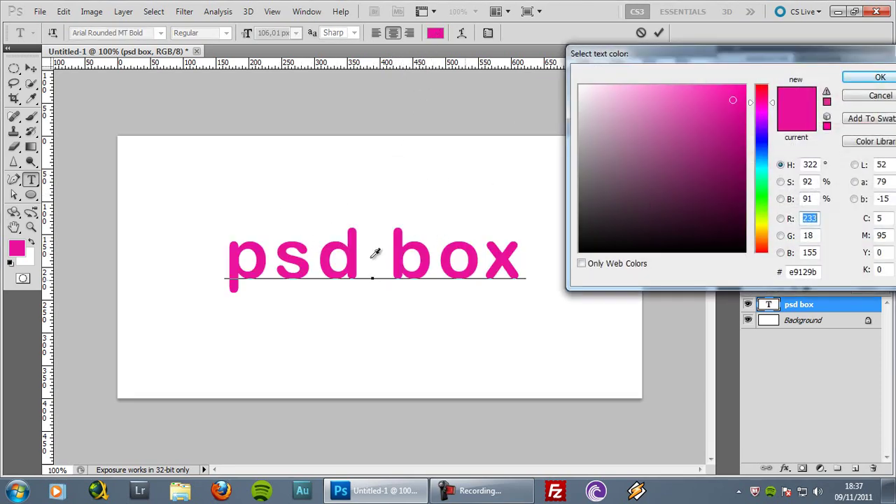
{"action": "left_click", "coordinate": [763, 217]}
{"action": "left_click", "coordinate": [728, 152]}
{"action": "left_click", "coordinate": [709, 170]}
{"action": "left_click", "coordinate": [725, 161]}
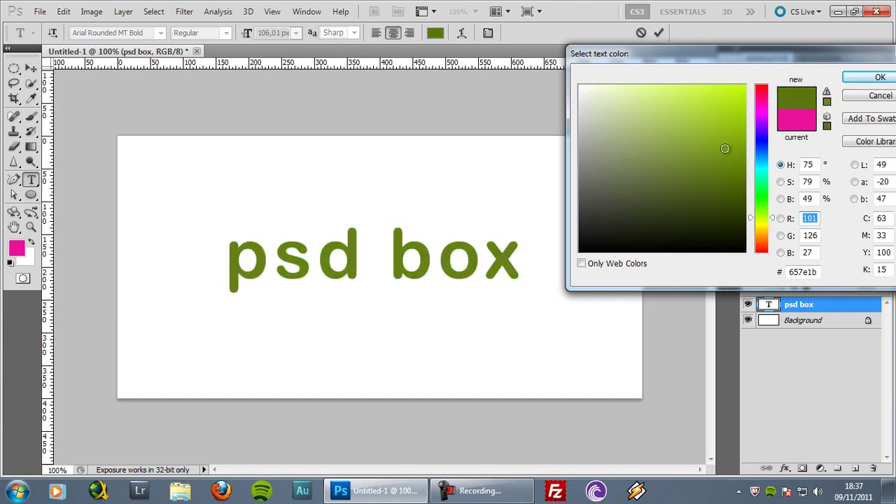
{"action": "left_click_drag", "start_coordinate": [725, 161], "coordinate": [725, 128]}
{"action": "left_click", "coordinate": [763, 236]}
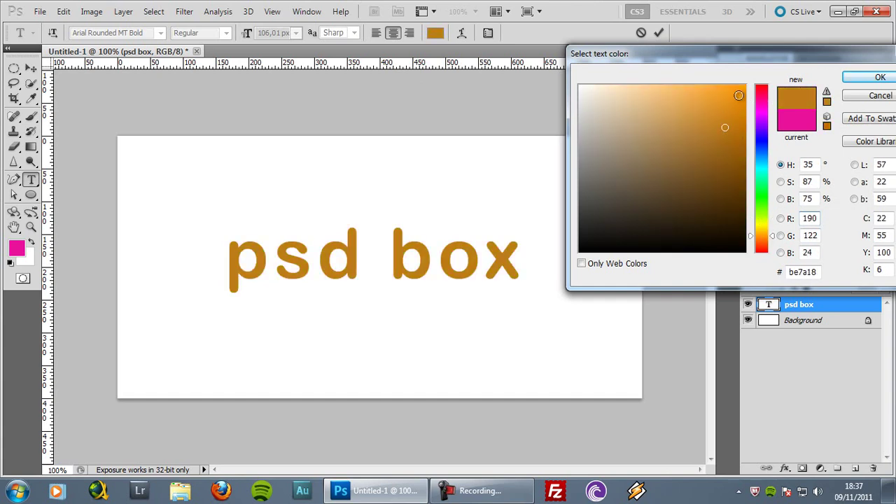
{"action": "left_click", "coordinate": [846, 78]}
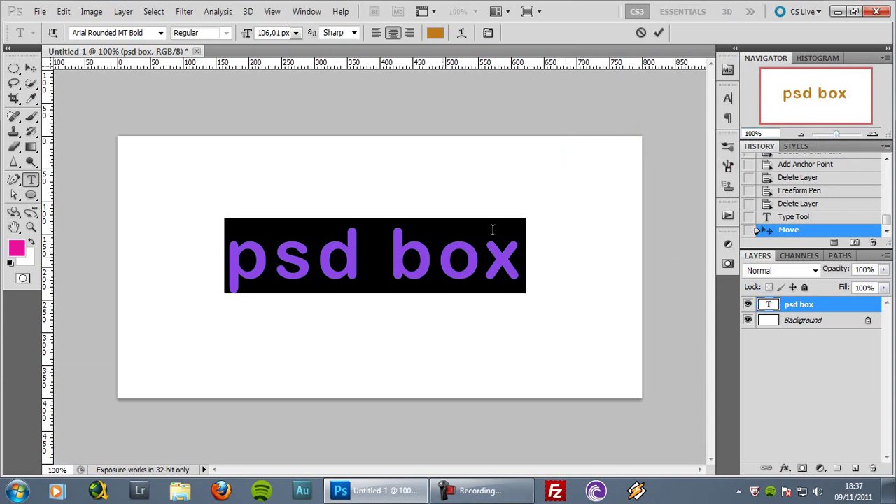
Step: Warp the "psd box" text with the horizontal Arc style and a bend of -55%
{"action": "left_click", "coordinate": [462, 34]}
{"action": "left_click_drag", "start_coordinate": [571, 70], "coordinate": [599, 86]}
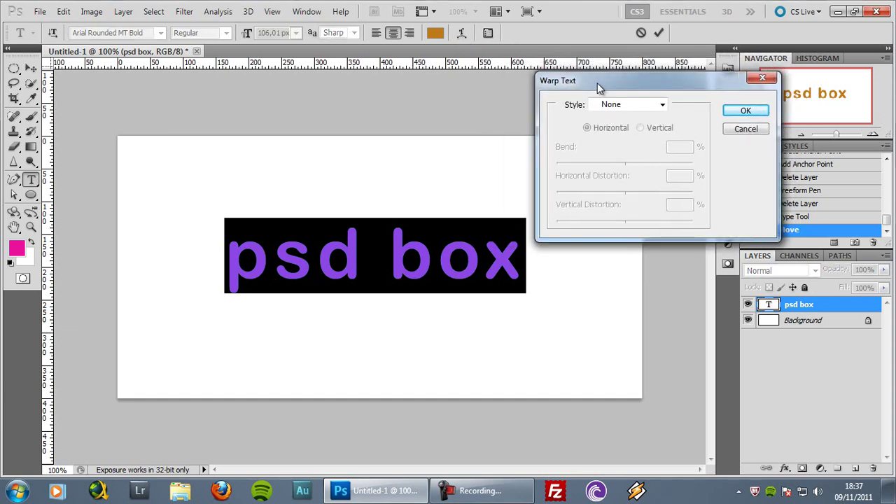
{"action": "left_click", "coordinate": [658, 103]}
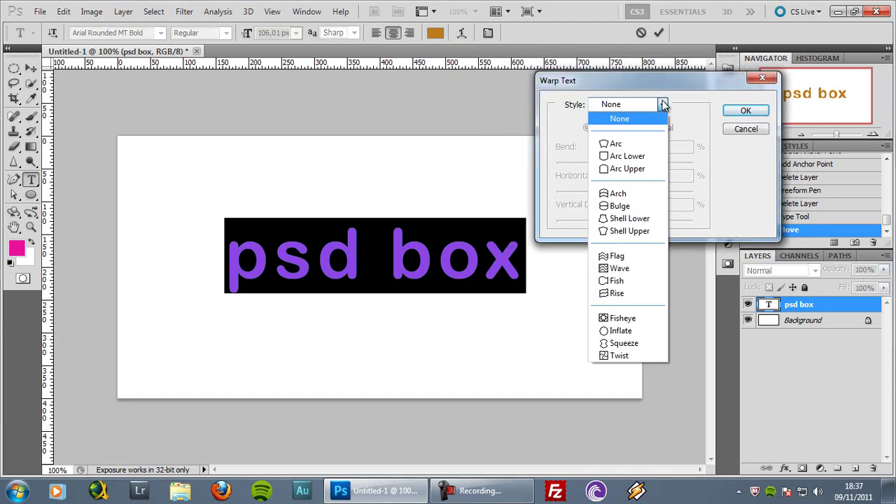
{"action": "left_click", "coordinate": [619, 143]}
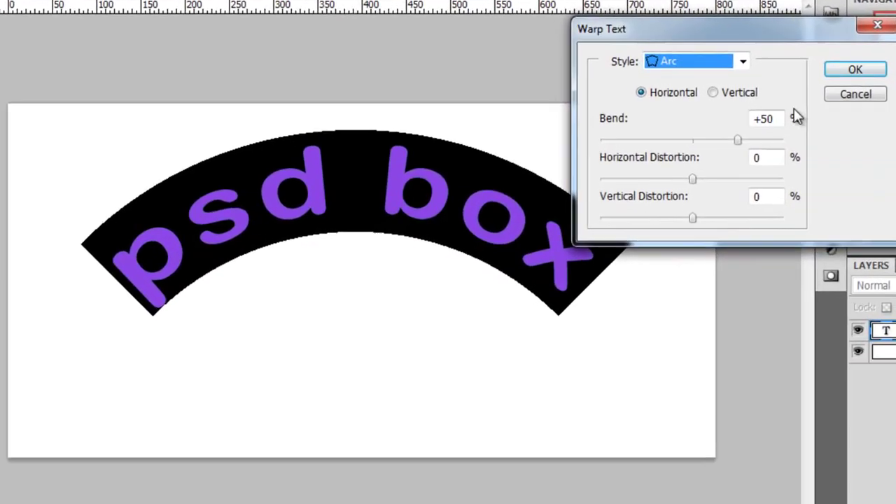
{"action": "left_click_drag", "start_coordinate": [738, 140], "coordinate": [642, 152]}
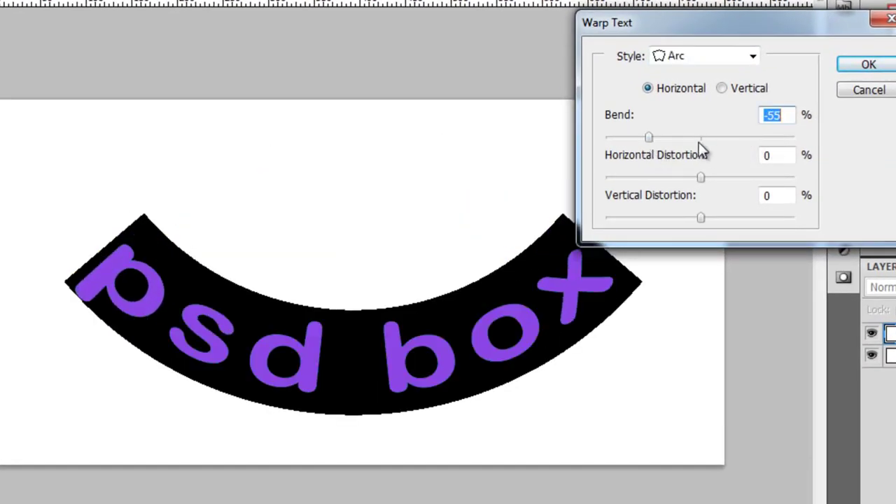
Step: Try distorting the Arc warp by +29% horizontally and -12% vertically, and reset the warp settings
{"action": "left_click_drag", "start_coordinate": [701, 179], "coordinate": [647, 182]}
{"action": "left_click_drag", "start_coordinate": [701, 218], "coordinate": [659, 219]}
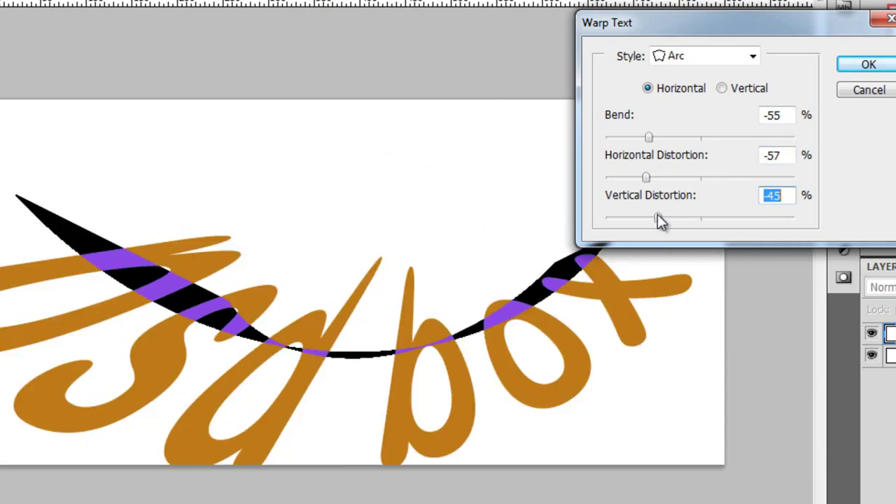
{"action": "left_click_drag", "start_coordinate": [652, 182], "coordinate": [728, 179]}
{"action": "left_click_drag", "start_coordinate": [649, 221], "coordinate": [690, 219]}
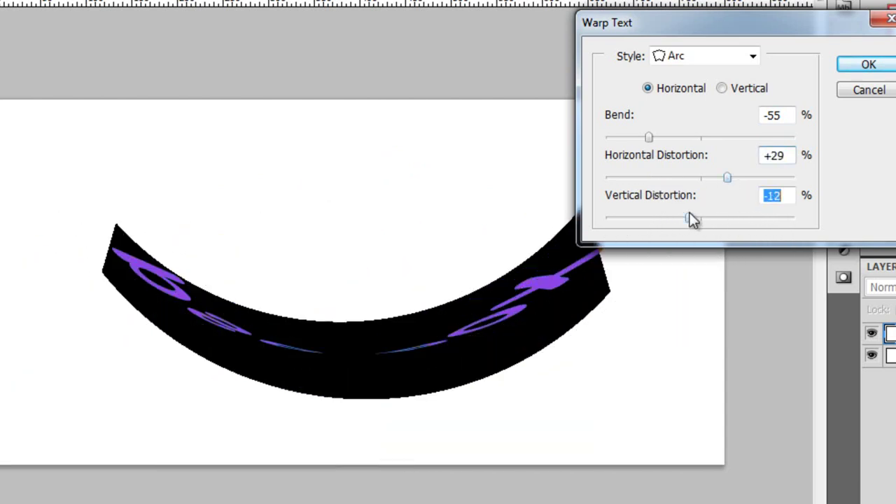
{"action": "key", "text": "alt"}
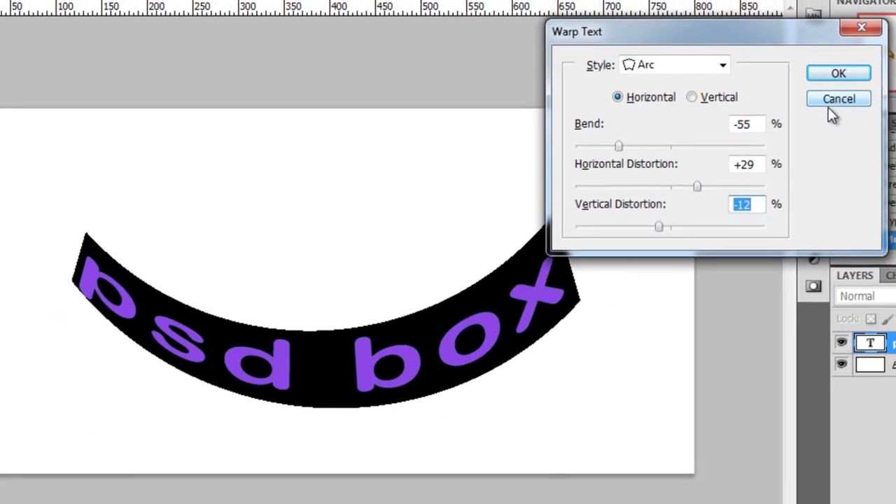
{"action": "left_click", "coordinate": [837, 102]}
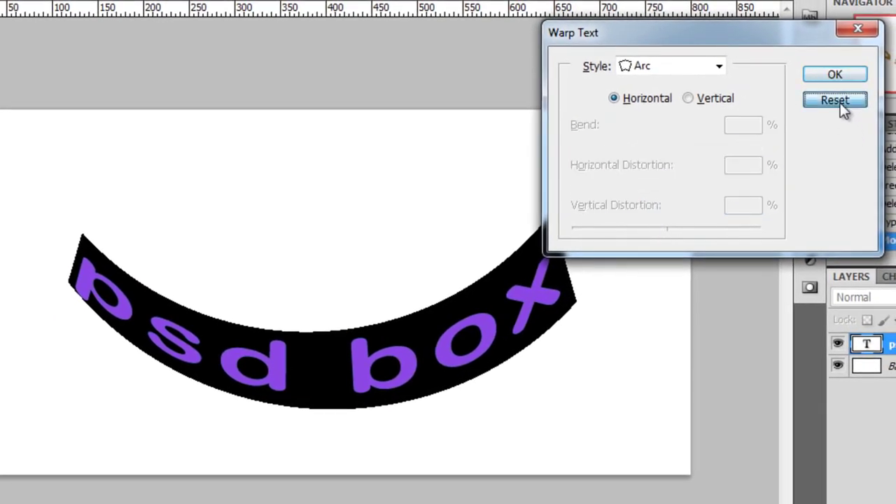
Step: Preview the Flag and Squeeze warp styles on the "psd box" text
{"action": "left_click", "coordinate": [719, 67]}
{"action": "left_click", "coordinate": [664, 275]}
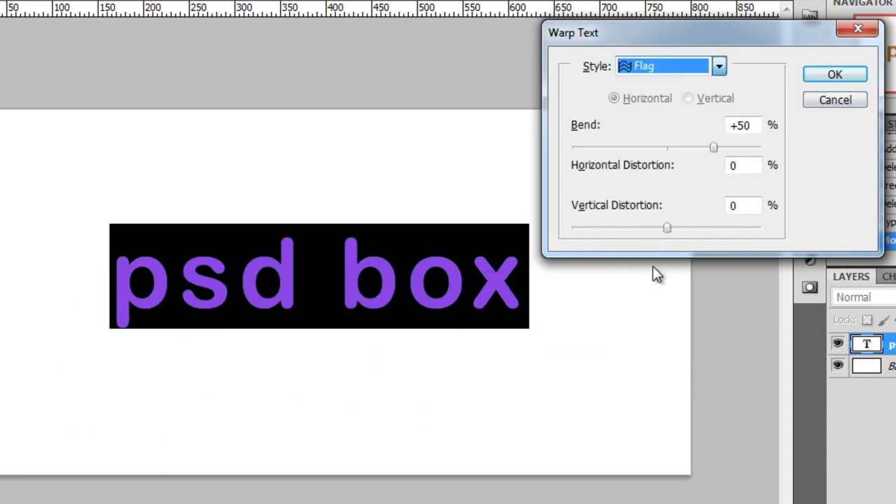
{"action": "left_click", "coordinate": [718, 67]}
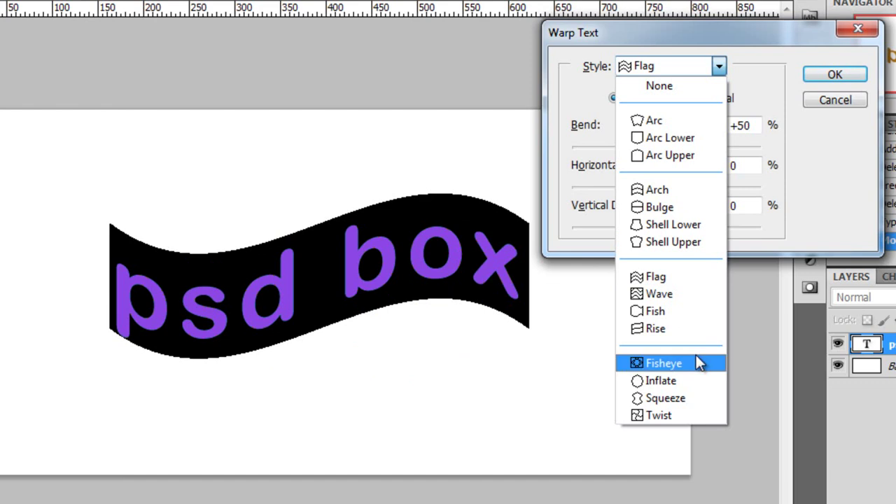
{"action": "left_click", "coordinate": [673, 395]}
{"action": "left_click", "coordinate": [719, 66]}
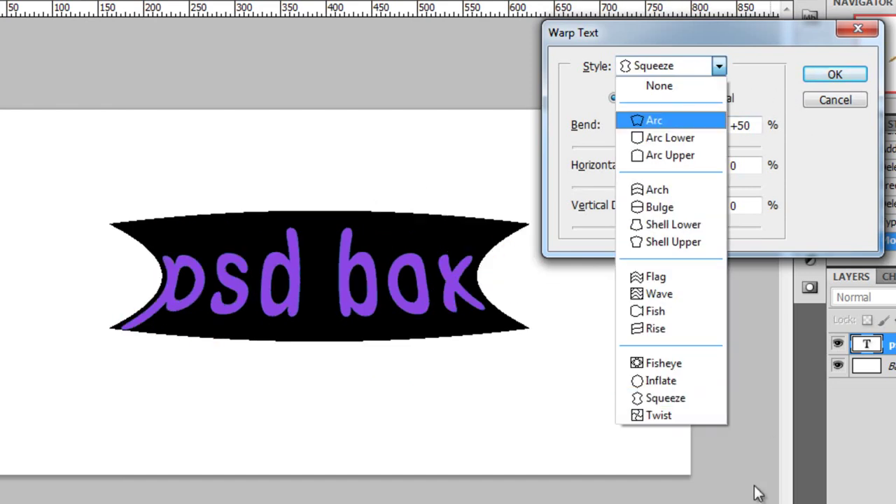
Step: Try the Twist warp style with a bend of -79% and adjusted horizontal distortion, and discard the warp
{"action": "left_click", "coordinate": [674, 419]}
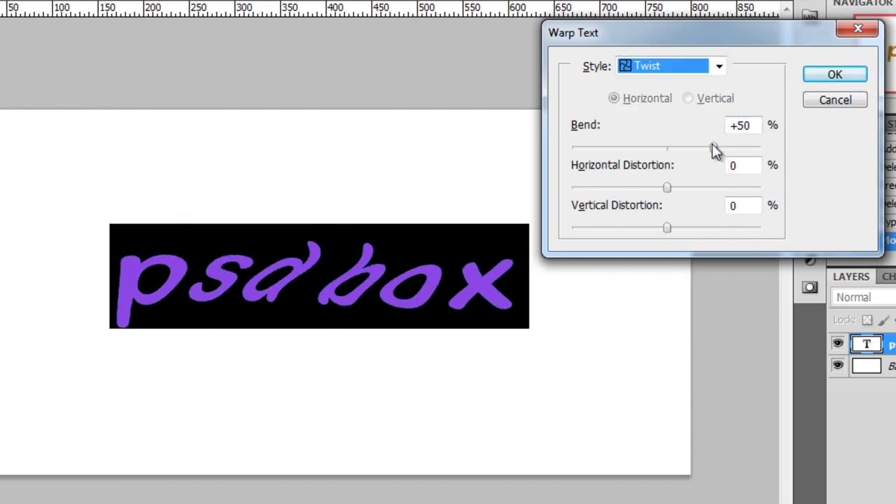
{"action": "left_click_drag", "start_coordinate": [714, 145], "coordinate": [594, 164]}
{"action": "left_click_drag", "start_coordinate": [666, 186], "coordinate": [661, 187]}
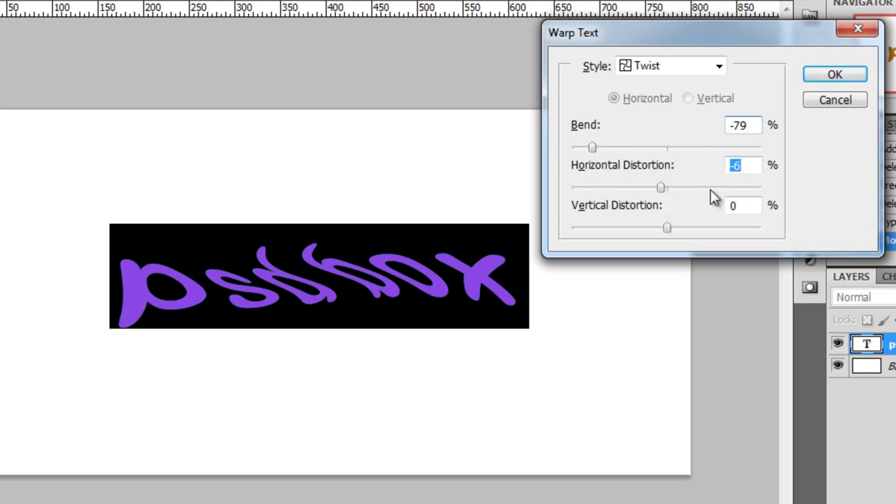
{"action": "left_click", "coordinate": [728, 189]}
{"action": "left_click", "coordinate": [836, 102]}
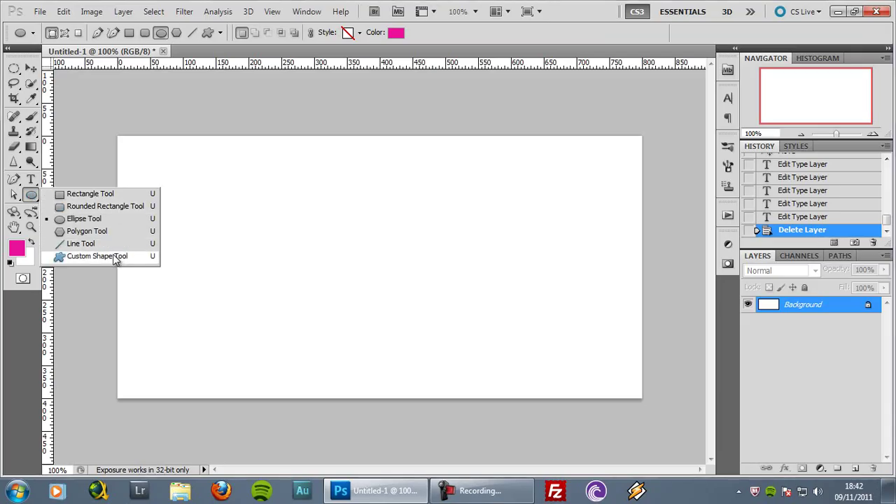
Step: Draw two trial rectangles on the canvas with the Rectangle tool, undoing each one
{"action": "left_click", "coordinate": [30, 201]}
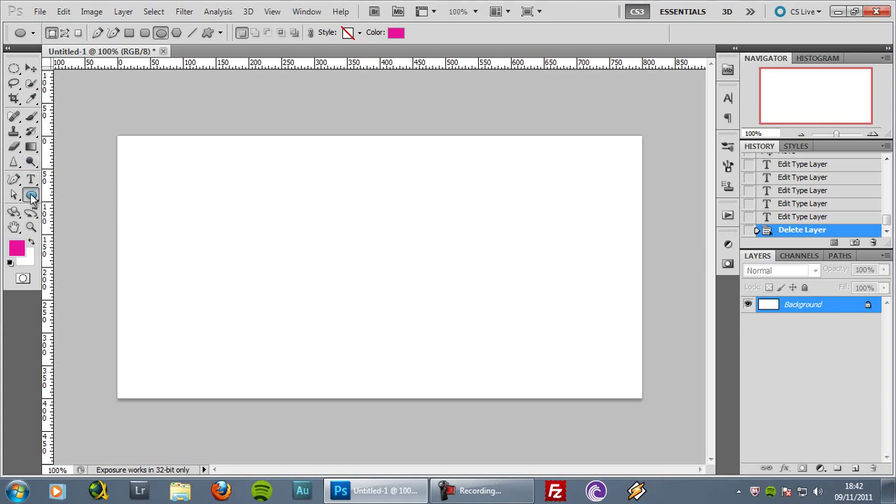
{"action": "right_click", "coordinate": [32, 198]}
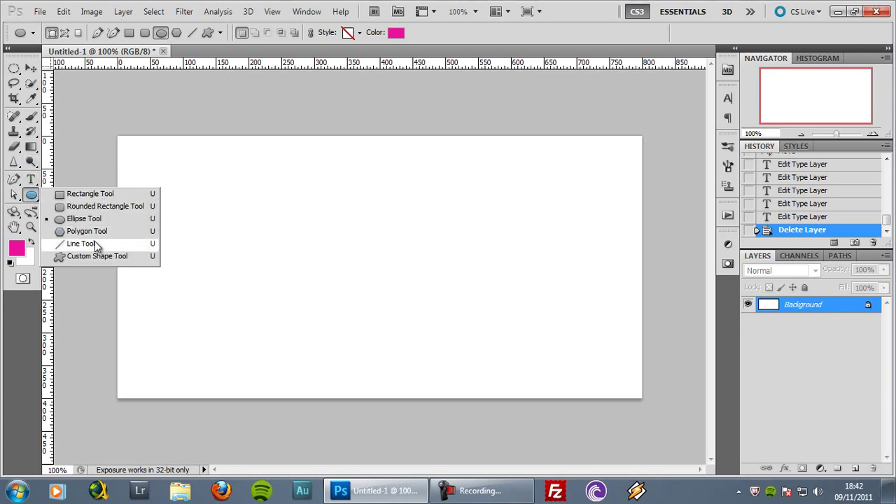
{"action": "left_click", "coordinate": [90, 194]}
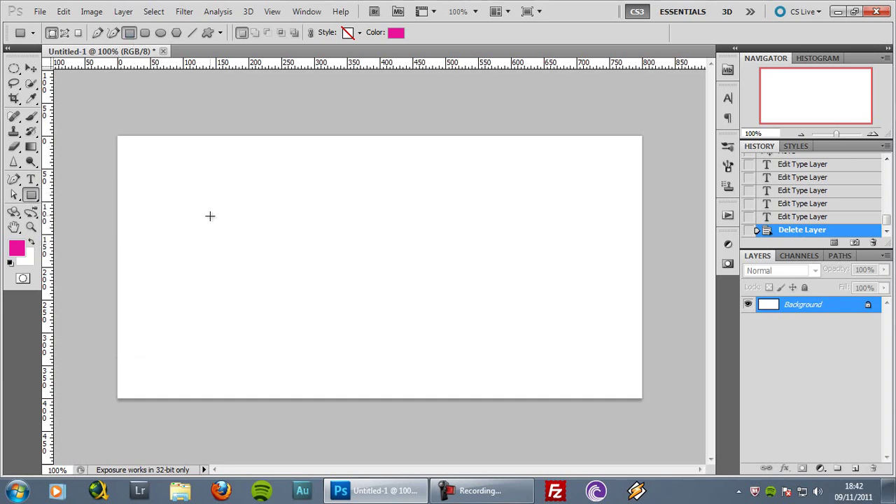
{"action": "left_click_drag", "start_coordinate": [199, 196], "coordinate": [402, 336]}
{"action": "key", "text": "ctrl+z"}
{"action": "left_click_drag", "start_coordinate": [177, 178], "coordinate": [485, 360]}
{"action": "key", "text": "ctrl+z"}
{"action": "left_click", "coordinate": [19, 68]}
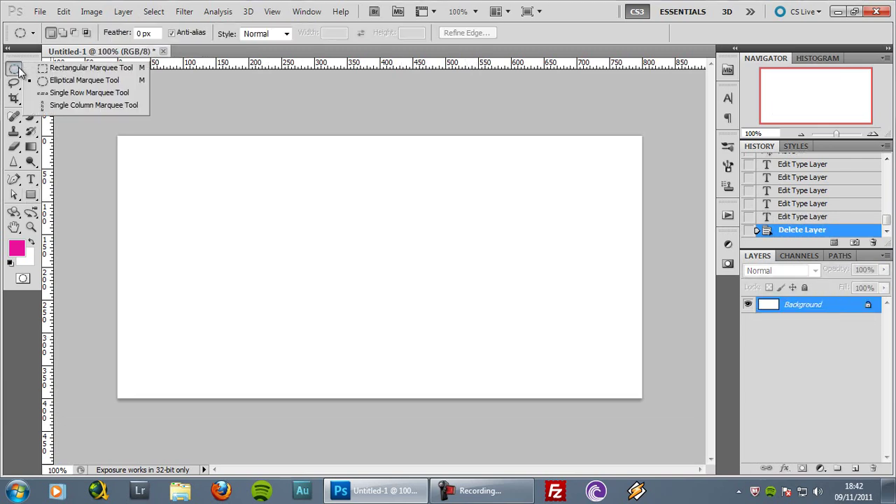
{"action": "left_click", "coordinate": [31, 196]}
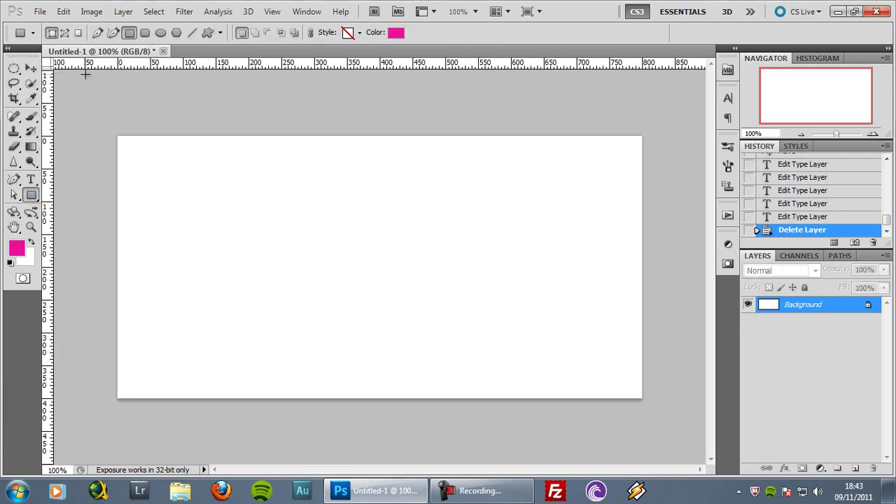
{"action": "left_click_drag", "start_coordinate": [14, 180], "coordinate": [45, 184]}
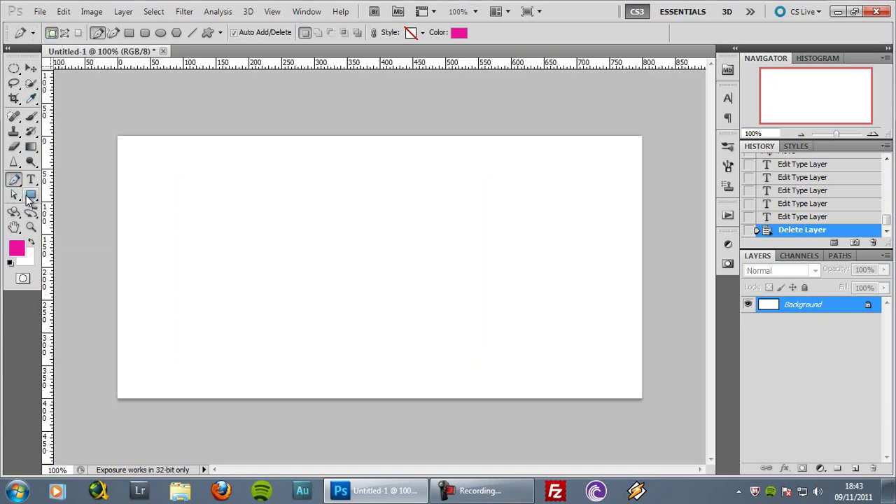
Step: Try a rectangle shape layer about 505 by 220 px, deselect its vector mask, and undo the shape
{"action": "left_click", "coordinate": [31, 196]}
{"action": "left_click_drag", "start_coordinate": [219, 195], "coordinate": [552, 341]}
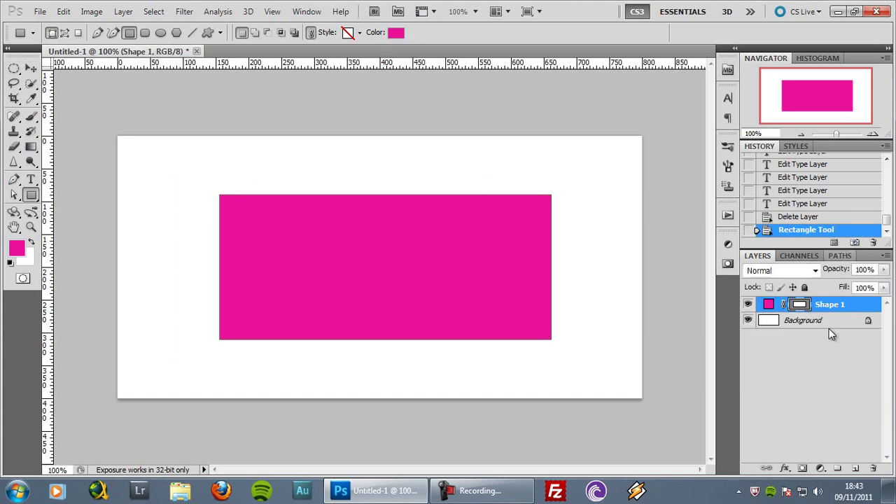
{"action": "left_click", "coordinate": [800, 306]}
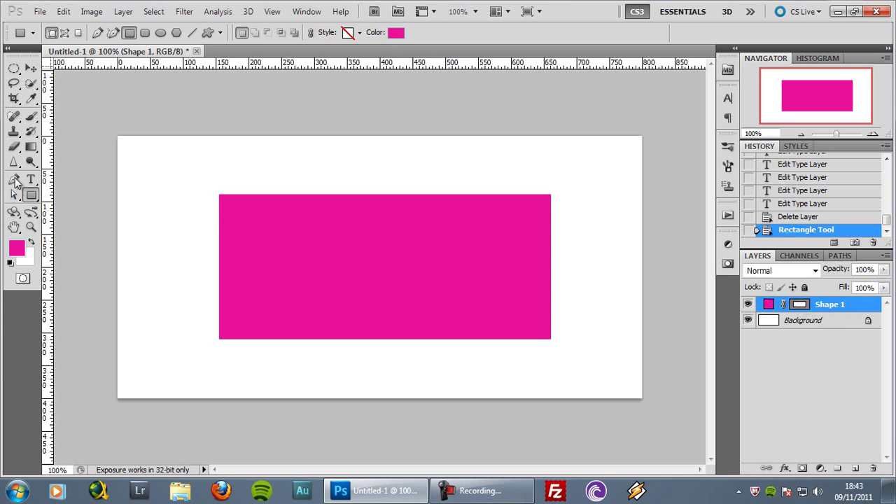
{"action": "key", "text": "ctrl+z"}
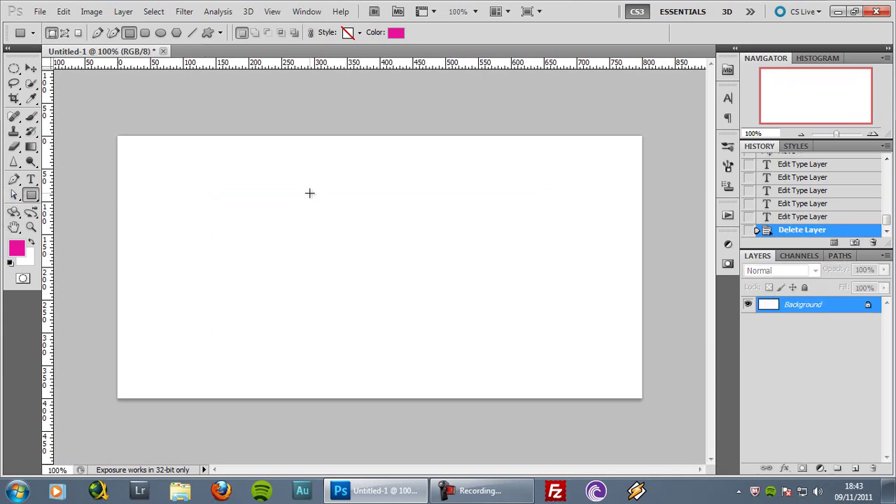
{"action": "left_click", "coordinate": [13, 181]}
{"action": "left_click", "coordinate": [31, 180]}
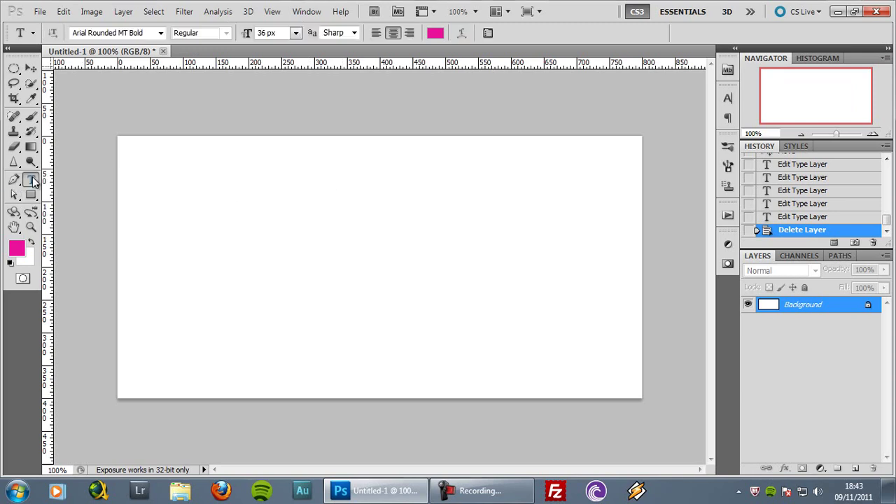
{"action": "left_click", "coordinate": [299, 241]}
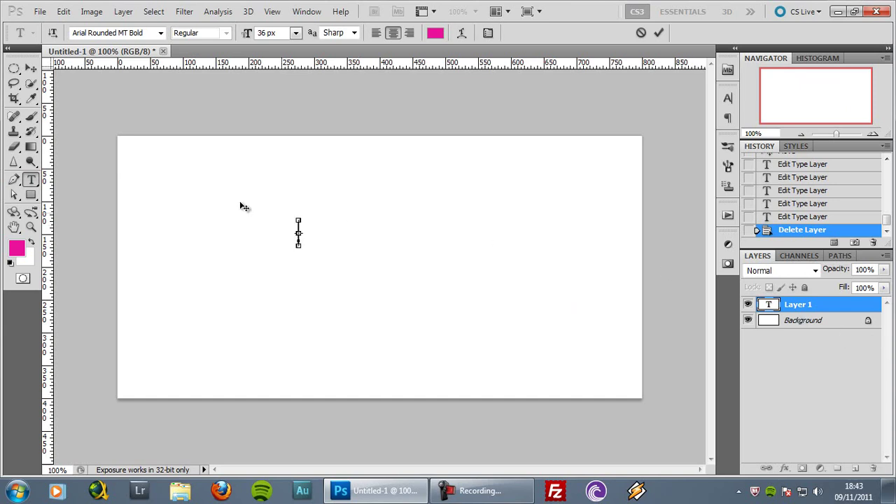
{"action": "key", "text": "Escape"}
{"action": "key", "text": "u"}
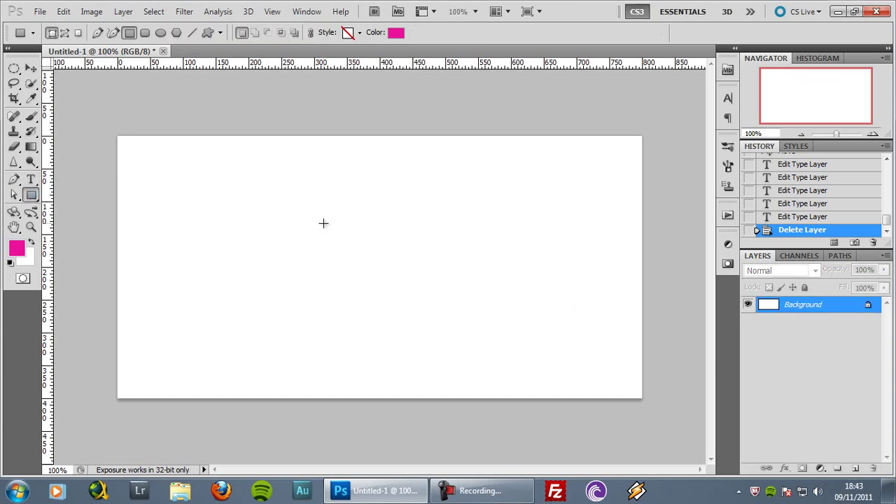
Step: Try a rounded rectangle with a 10 px corner radius, inspect its corners up close, and undo it
{"action": "left_click", "coordinate": [145, 32]}
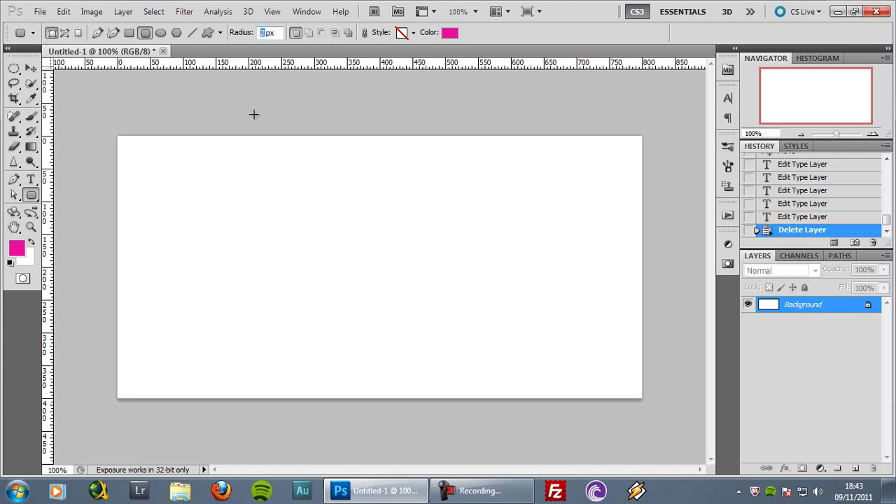
{"action": "left_click_drag", "start_coordinate": [328, 242], "coordinate": [407, 317]}
{"action": "left_click", "coordinate": [840, 321]}
{"action": "scroll", "coordinate": [274, 204], "scroll_direction": "up", "scroll_amount": 4}
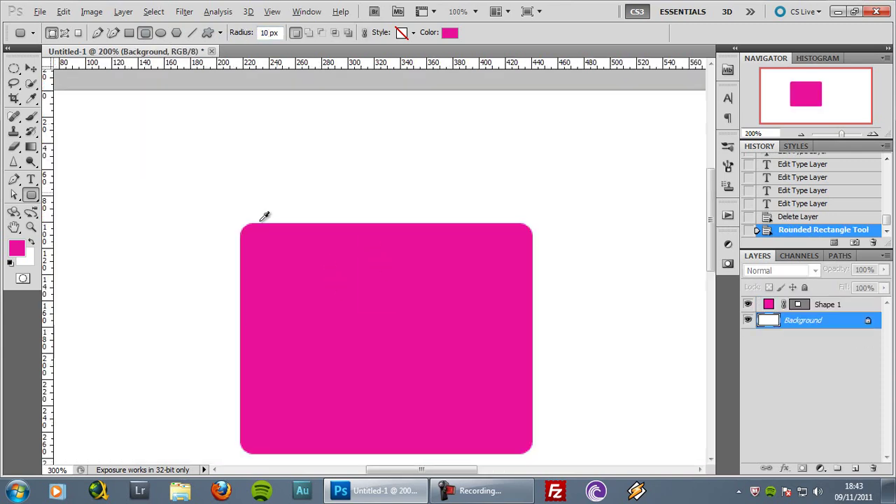
{"action": "scroll", "coordinate": [240, 221], "scroll_direction": "down", "scroll_amount": 2}
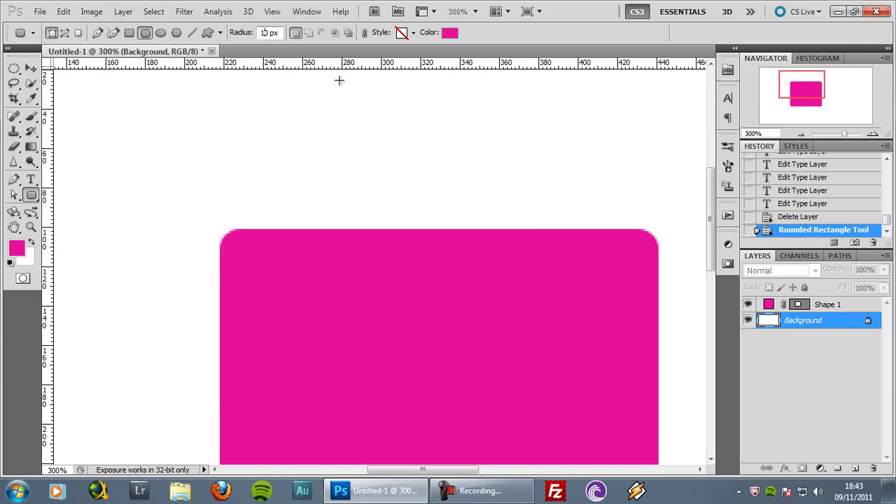
{"action": "key", "text": "ctrl+z"}
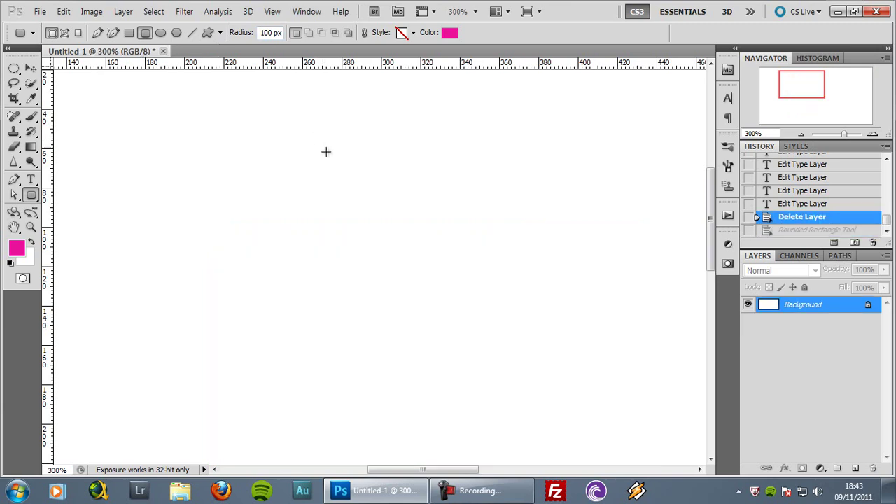
Step: Try a rounded rectangle with a 100 px corner radius and undo it
{"action": "scroll", "coordinate": [334, 164], "scroll_direction": "down", "scroll_amount": 2}
{"action": "left_click_drag", "start_coordinate": [311, 188], "coordinate": [573, 385]}
{"action": "key", "text": "ctrl+z"}
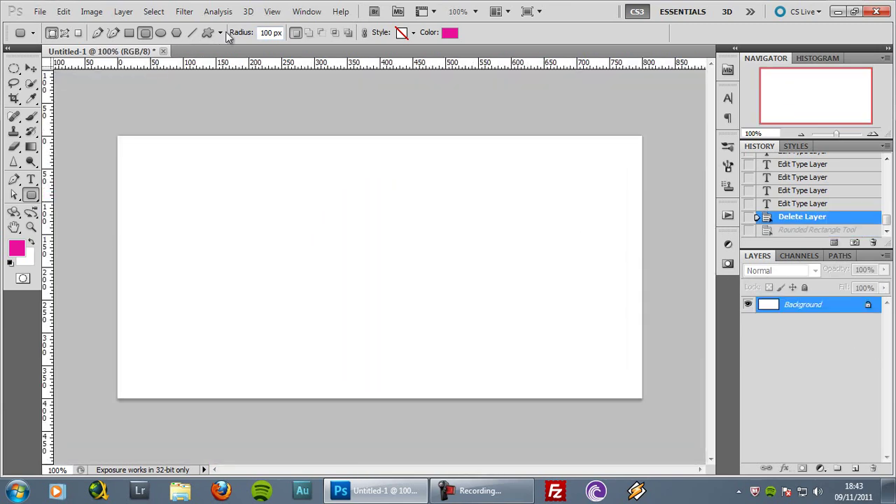
Step: Try two freehand ellipses and a perfect circle about 240 px across with the Ellipse tool, undoing each
{"action": "left_click", "coordinate": [160, 32]}
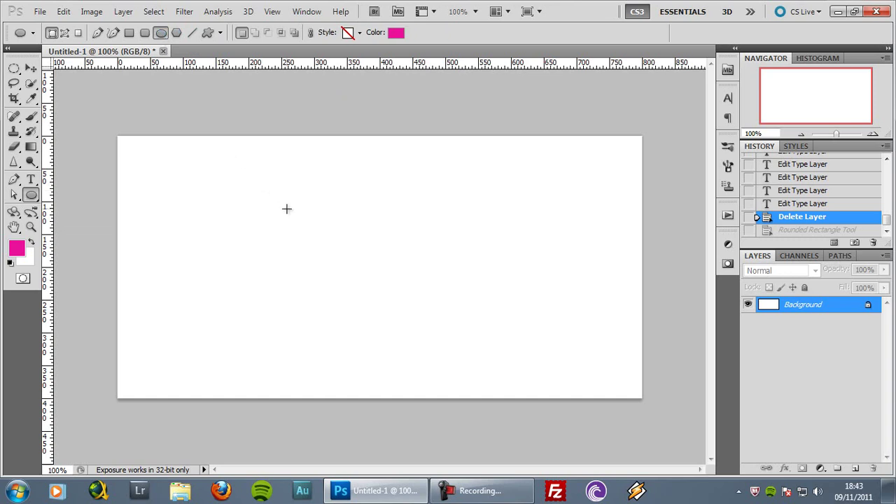
{"action": "left_click_drag", "start_coordinate": [204, 173], "coordinate": [444, 334]}
{"action": "key", "text": "ctrl+z"}
{"action": "left_click_drag", "start_coordinate": [298, 204], "coordinate": [520, 356]}
{"action": "key", "text": "ctrl+z"}
{"action": "left_click_drag", "start_coordinate": [339, 199], "coordinate": [505, 358]}
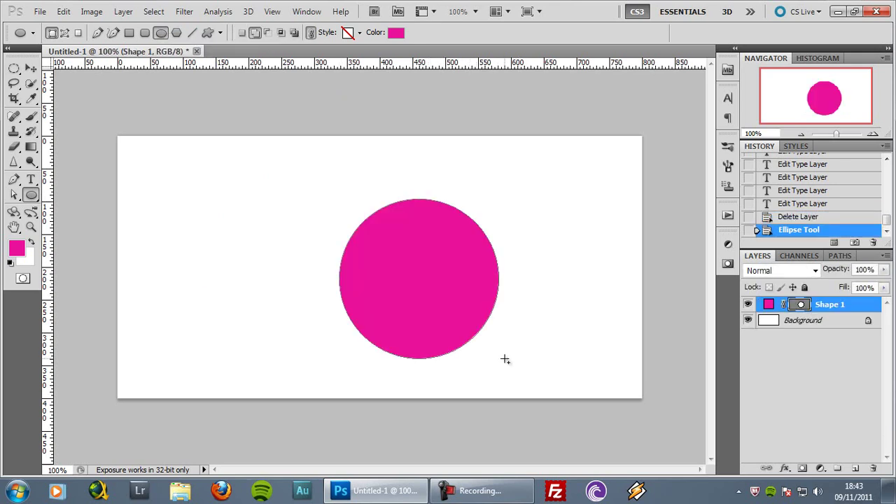
{"action": "key", "text": "ctrl+z"}
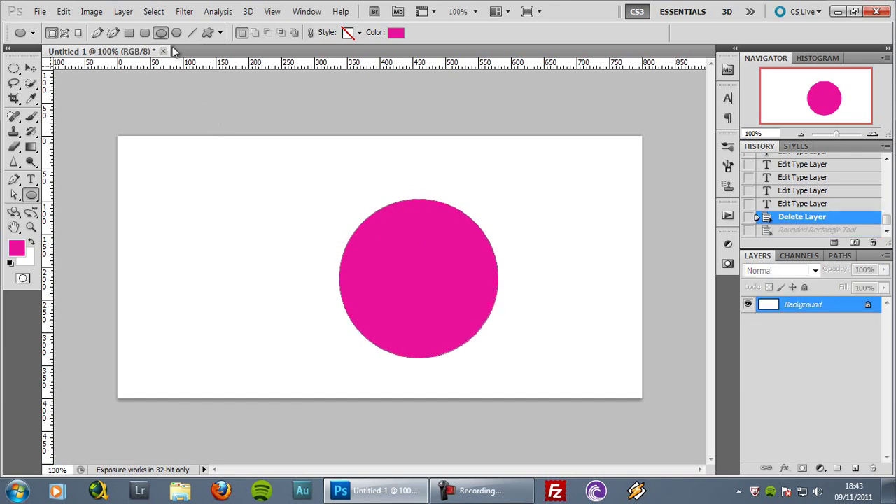
Step: Try a five-sided shape with the Polygon tool and undo it
{"action": "left_click", "coordinate": [176, 33]}
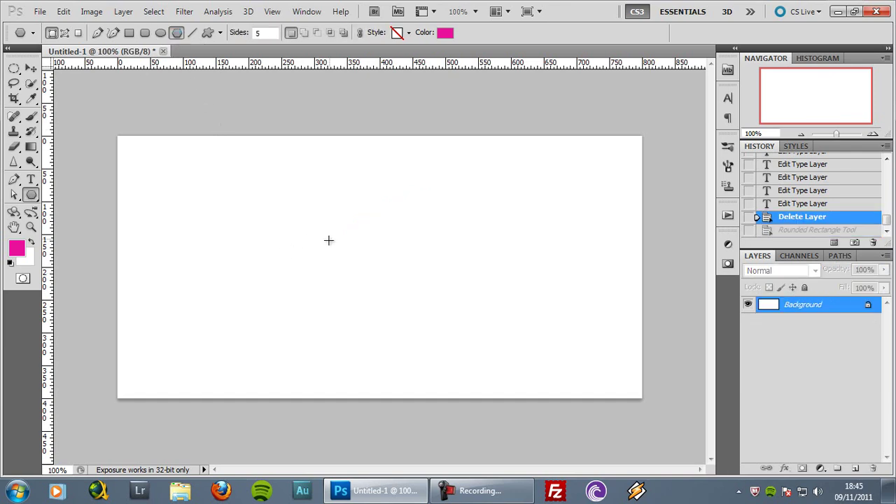
{"action": "left_click_drag", "start_coordinate": [316, 208], "coordinate": [372, 306]}
{"action": "key", "text": "ctrl+z"}
{"action": "key", "text": "ctrl+z"}
Step: Set the polygon to 3 sides and draw trial triangles at several sizes and angles, undoing each
{"action": "left_click", "coordinate": [261, 33]}
{"action": "left_click_drag", "start_coordinate": [360, 225], "coordinate": [360, 306]}
{"action": "key", "text": "ctrl+z"}
{"action": "left_click_drag", "start_coordinate": [350, 257], "coordinate": [258, 294]}
{"action": "key", "text": "ctrl+z"}
{"action": "left_click_drag", "start_coordinate": [361, 231], "coordinate": [296, 272]}
{"action": "key", "text": "ctrl+z"}
{"action": "left_click_drag", "start_coordinate": [314, 236], "coordinate": [470, 325]}
{"action": "key", "text": "ctrl+z"}
{"action": "left_click_drag", "start_coordinate": [407, 252], "coordinate": [297, 222]}
{"action": "key", "text": "ctrl+z"}
Step: Turn off Smooth Corners in the polygon options and set the radius to 100 px
{"action": "left_click", "coordinate": [220, 33]}
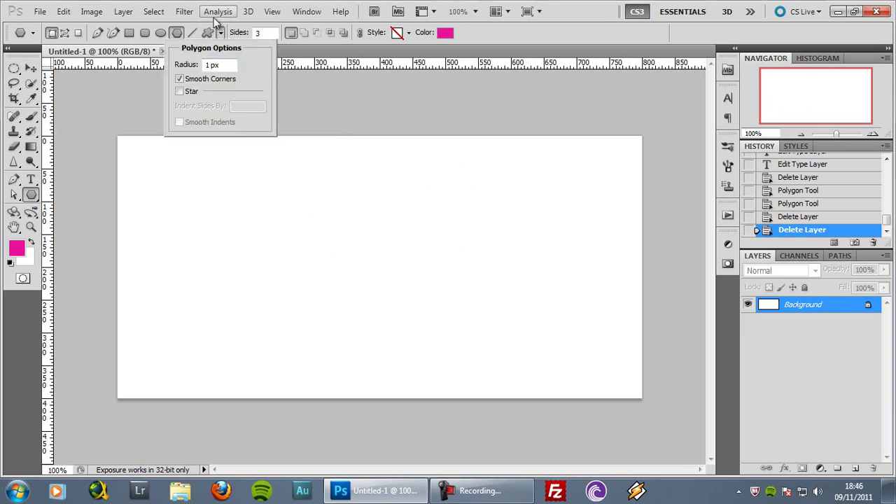
{"action": "left_click", "coordinate": [225, 54]}
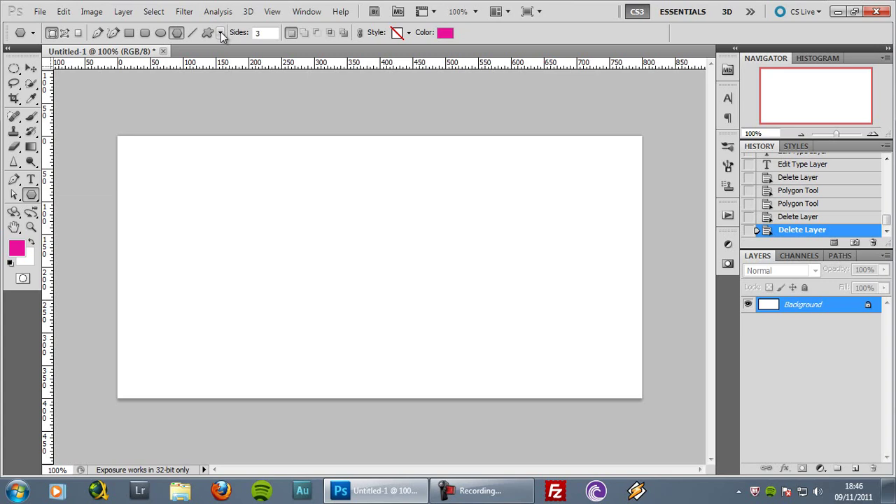
{"action": "left_click", "coordinate": [221, 34]}
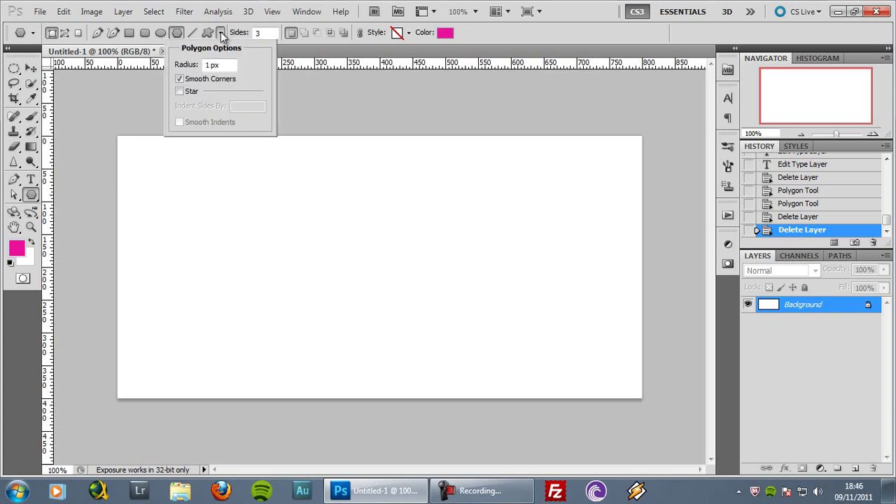
{"action": "left_click", "coordinate": [175, 65]}
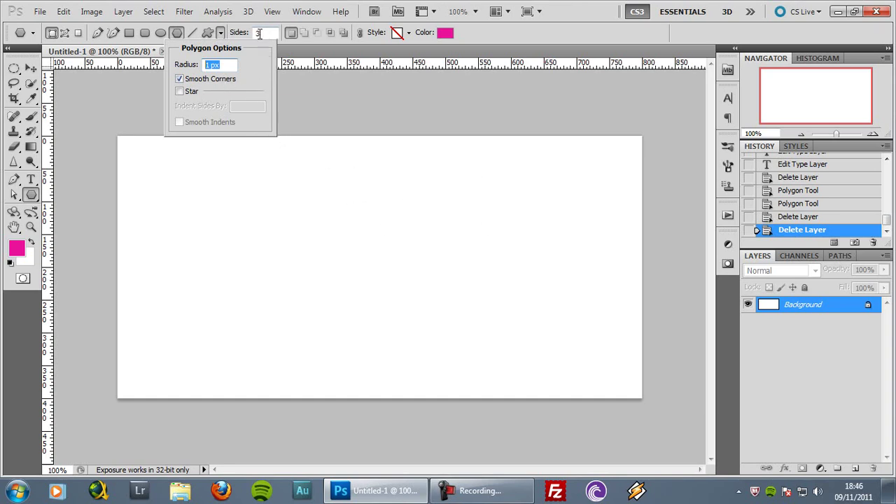
{"action": "left_click", "coordinate": [177, 100]}
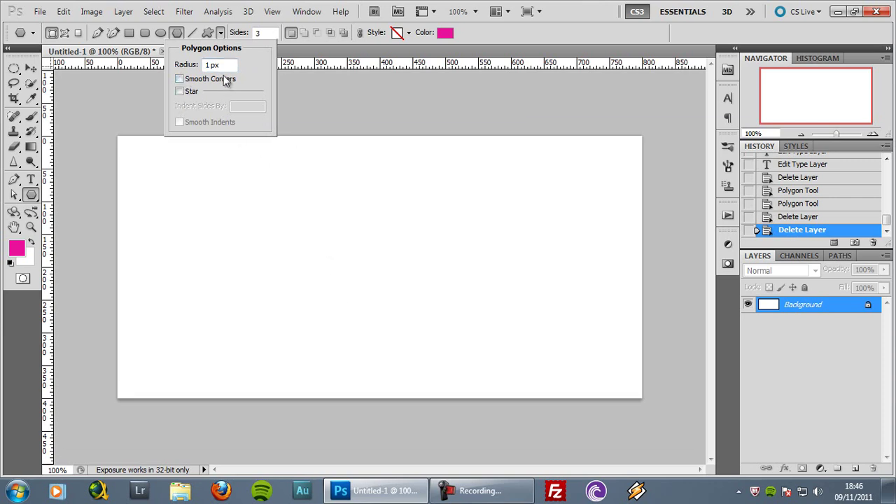
{"action": "type", "text": "10"}
Step: Try a triangle with the fixed 100 px radius, rotate it while placing, and undo it
{"action": "left_click", "coordinate": [374, 264]}
{"action": "left_click_drag", "start_coordinate": [374, 264], "coordinate": [372, 83]}
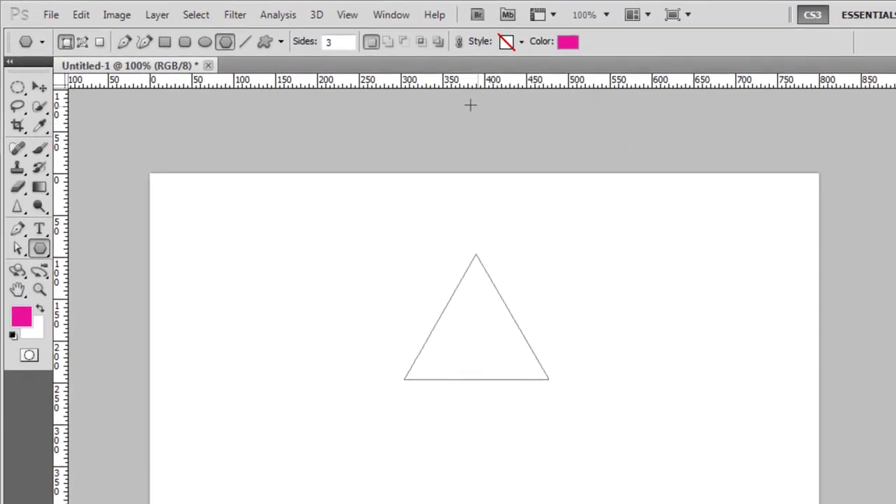
{"action": "left_click_drag", "start_coordinate": [476, 105], "coordinate": [480, 106]}
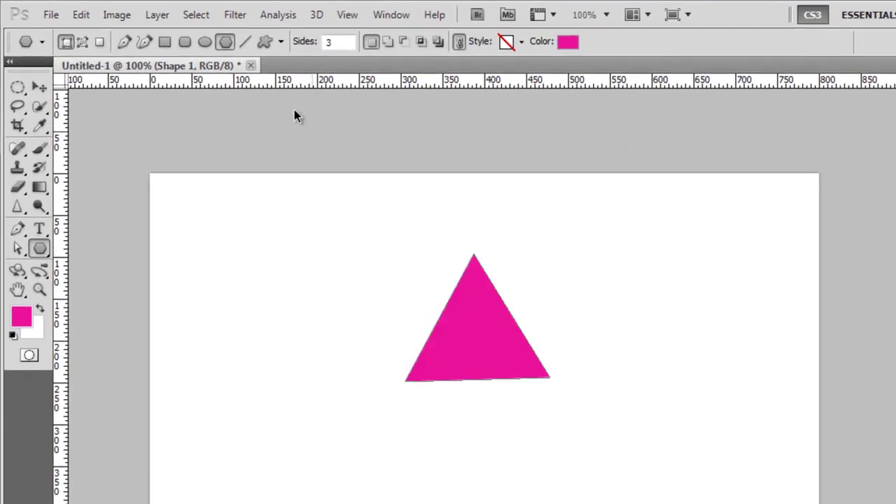
{"action": "key", "text": "ctrl+z"}
Step: Clear the fixed polygon radius and draw trial triangles at free sizes
{"action": "left_click", "coordinate": [281, 42]}
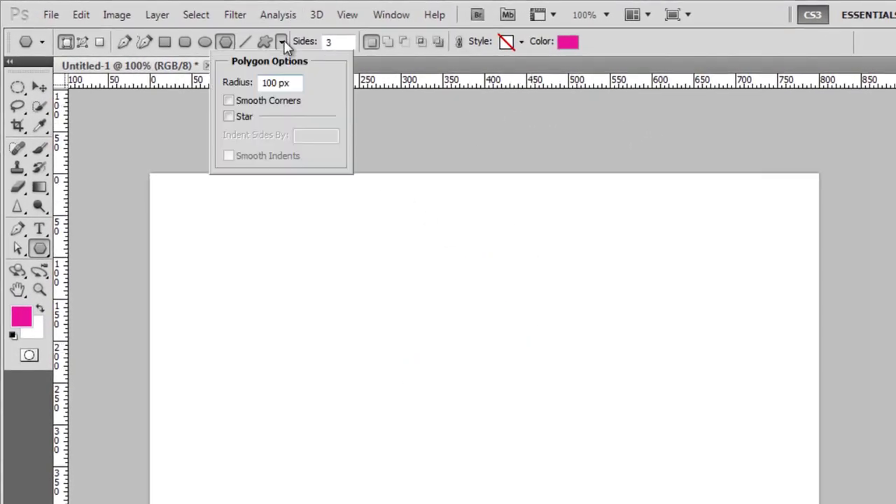
{"action": "double_click", "coordinate": [296, 82]}
{"action": "key", "text": "BackSpace"}
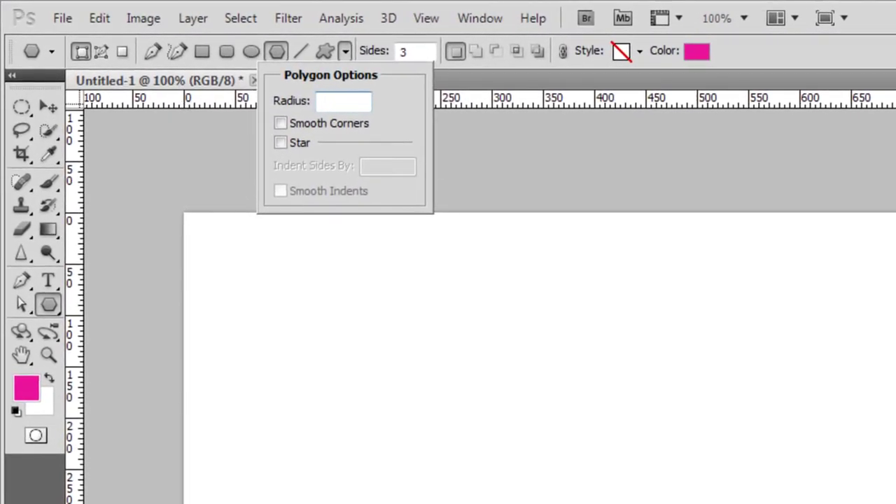
{"action": "key", "text": "Return"}
{"action": "left_click_drag", "start_coordinate": [674, 370], "coordinate": [487, 448]}
{"action": "left_click_drag", "start_coordinate": [323, 283], "coordinate": [326, 280]}
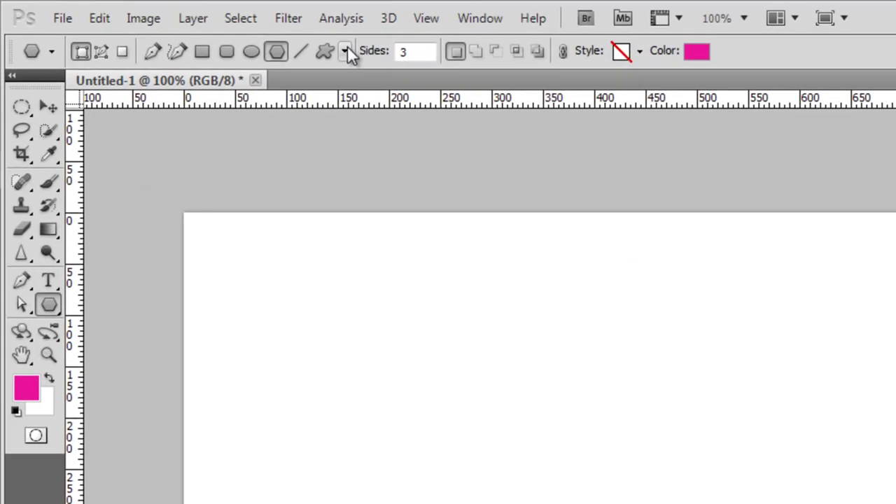
Step: Try a triangle with Smooth Corners enabled and undo it
{"action": "left_click", "coordinate": [346, 51]}
{"action": "left_click", "coordinate": [281, 124]}
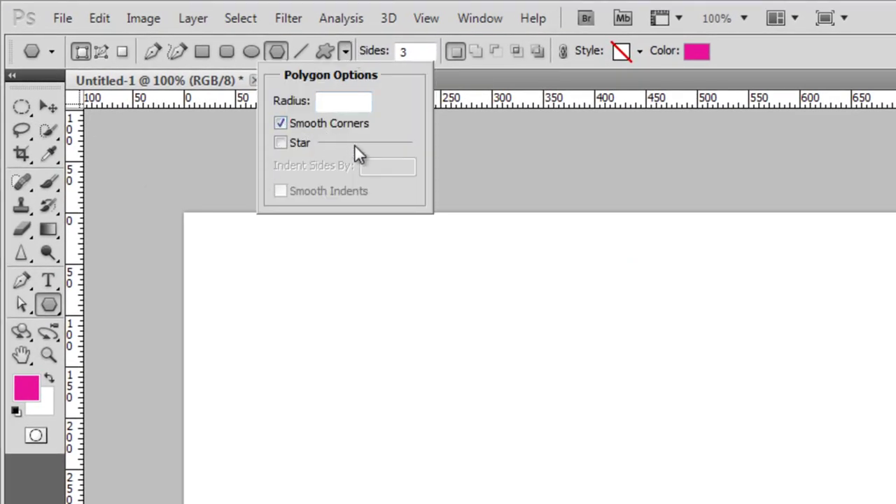
{"action": "left_click_drag", "start_coordinate": [606, 396], "coordinate": [610, 495]}
{"action": "key", "text": "ctrl+z"}
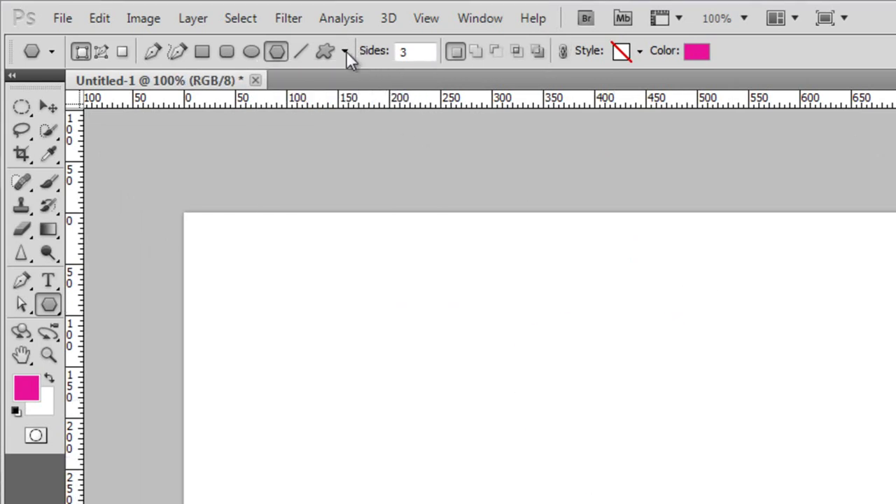
Step: Turn off Smooth Corners, enable Star, and draw a three-pointed star about 290 px wide pointing downwards
{"action": "left_click", "coordinate": [345, 51]}
{"action": "left_click", "coordinate": [280, 124]}
{"action": "left_click", "coordinate": [281, 143]}
{"action": "left_click_drag", "start_coordinate": [533, 398], "coordinate": [537, 503]}
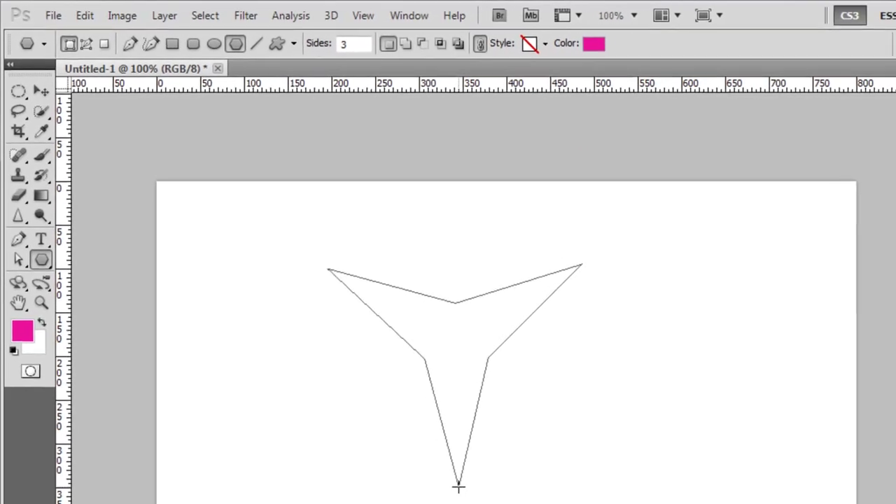
{"action": "left_click_drag", "start_coordinate": [463, 493], "coordinate": [464, 493]}
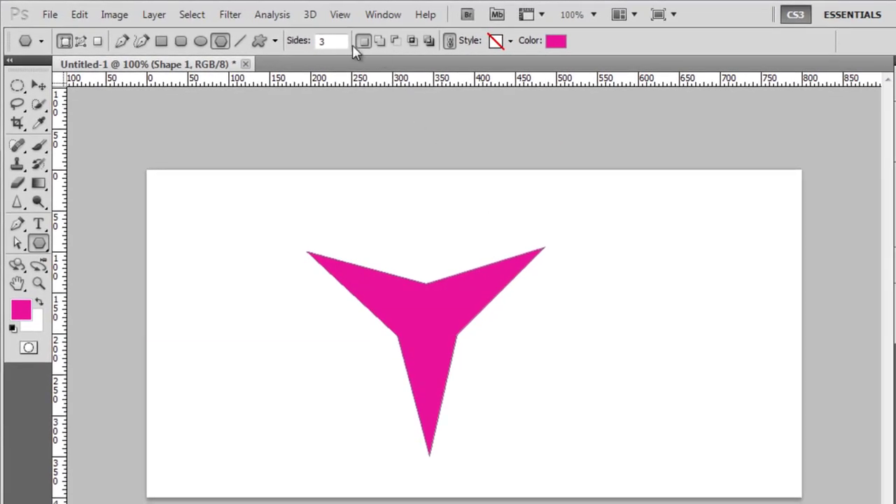
Step: Undo the three-pointed star, set the polygon sides to 4, try a tilted four-pointed star, and undo it
{"action": "key", "text": "ctrl+z"}
{"action": "double_click", "coordinate": [338, 40]}
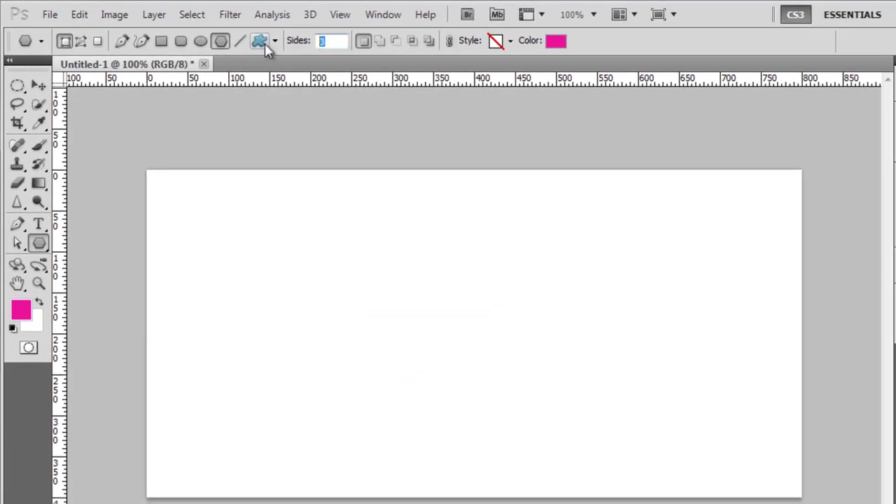
{"action": "type", "text": "4"}
{"action": "left_click_drag", "start_coordinate": [416, 253], "coordinate": [357, 308]}
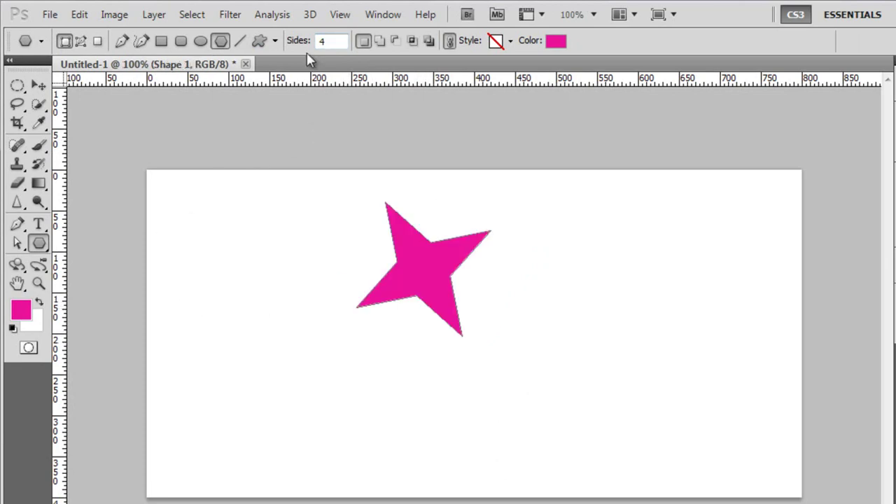
{"action": "key", "text": "ctrl+z"}
Step: Set the polygon sides to 5, try an upright five-pointed star about 135 px wide, and undo it
{"action": "double_click", "coordinate": [335, 41]}
{"action": "type", "text": "5"}
{"action": "left_click_drag", "start_coordinate": [410, 265], "coordinate": [428, 203]}
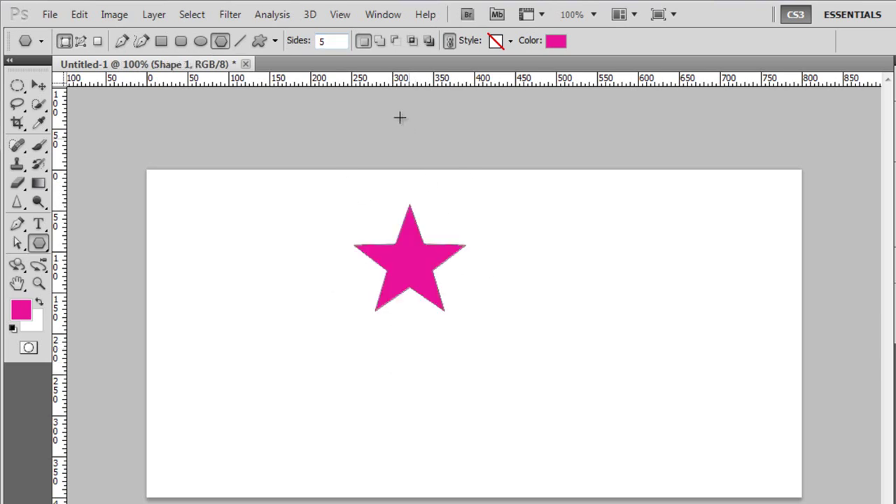
{"action": "key", "text": "ctrl+z"}
Step: Enable Smooth Corners together with Star, try a five-sided star, and undo it
{"action": "left_click", "coordinate": [276, 41]}
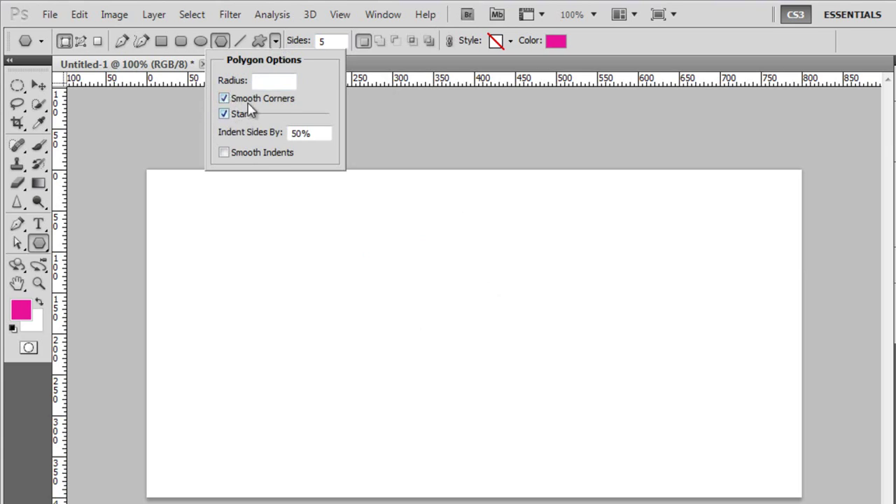
{"action": "left_click_drag", "start_coordinate": [431, 322], "coordinate": [427, 430]}
{"action": "key", "text": "ctrl+z"}
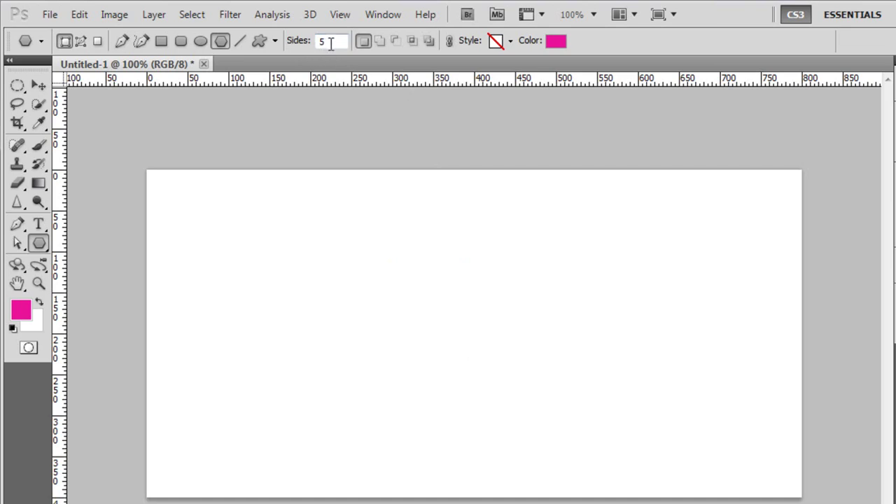
Step: Set the polygon sides to 3, try a smooth-cornered three-pointed star about 120 px wide, and undo it
{"action": "type", "text": "3"}
{"action": "left_click_drag", "start_coordinate": [432, 325], "coordinate": [440, 438]}
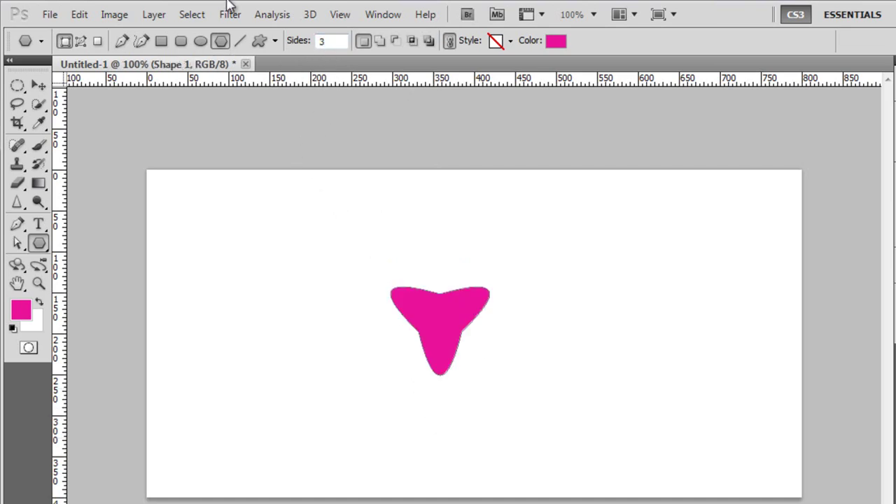
{"action": "key", "text": "ctrl+z"}
Step: Turn off Smooth Corners, enable Smooth Indents, and draw a three-pointed star about 195 px wide pointing downwards
{"action": "left_click", "coordinate": [275, 42]}
{"action": "left_click", "coordinate": [223, 98]}
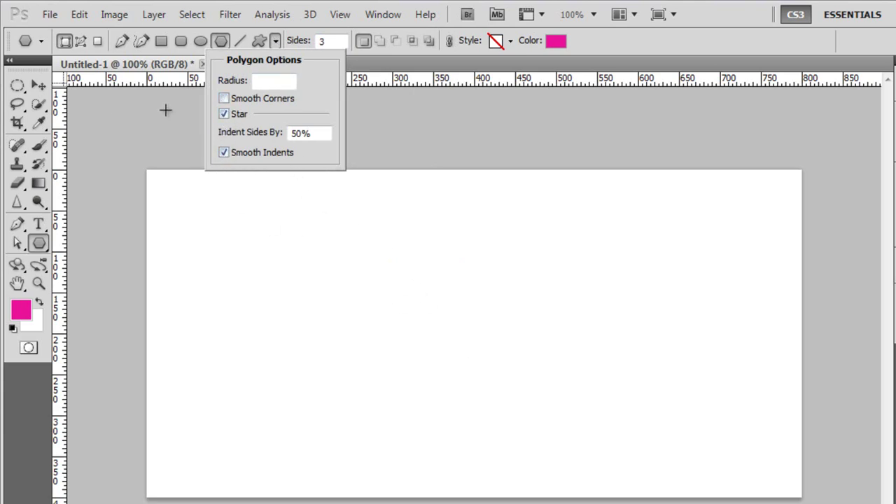
{"action": "left_click", "coordinate": [817, 374]}
{"action": "left_click_drag", "start_coordinate": [419, 326], "coordinate": [416, 417]}
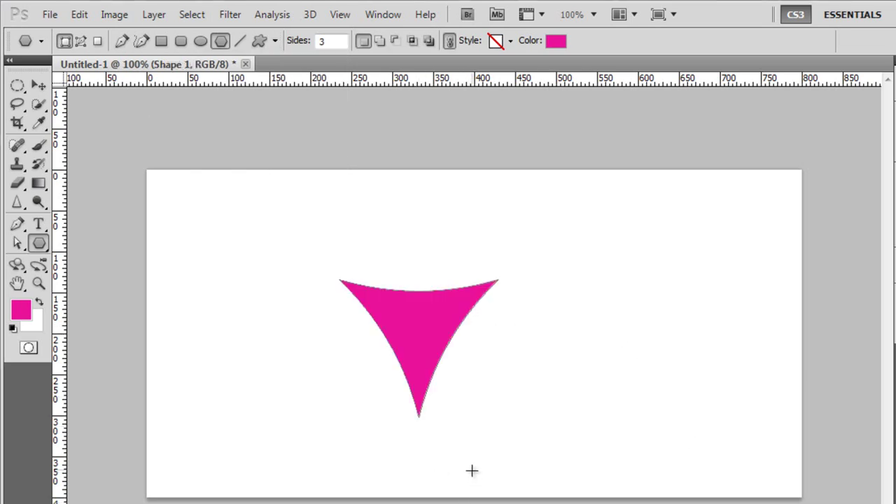
Step: Turn off Smooth Indents and draw a sharp three-pointed star about 185 px wide to the right of the first one
{"action": "left_click", "coordinate": [276, 41]}
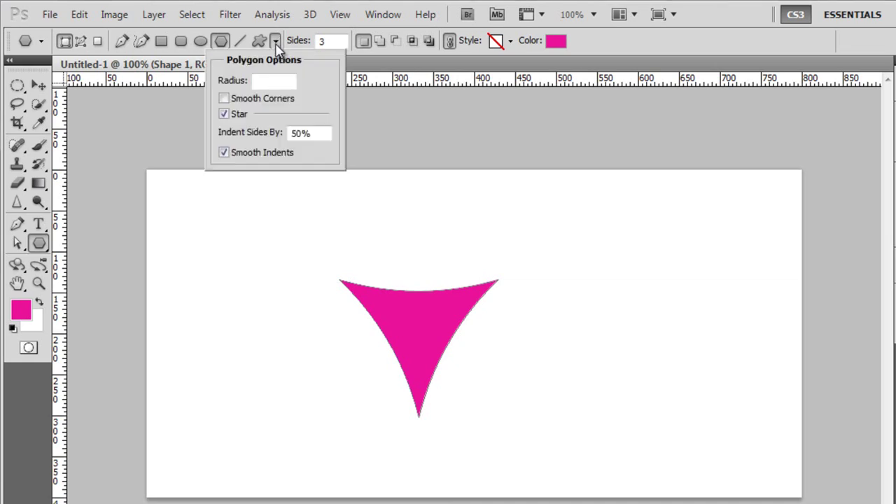
{"action": "left_click", "coordinate": [224, 153]}
{"action": "left_click", "coordinate": [610, 326]}
{"action": "left_click_drag", "start_coordinate": [609, 325], "coordinate": [610, 413]}
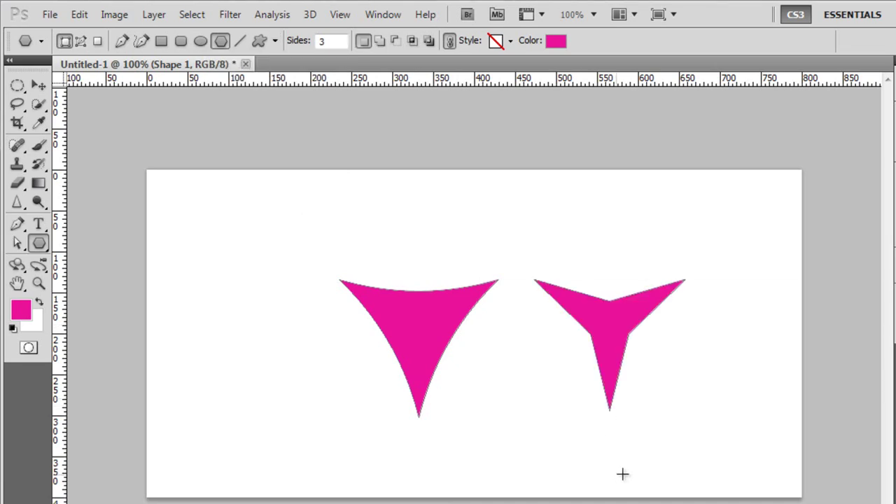
Step: Switch to the Background layer, enable Smooth Corners and Smooth Indents, and draw a star about 205 px wide left of the others
{"action": "key", "text": "alt+bracketleft"}
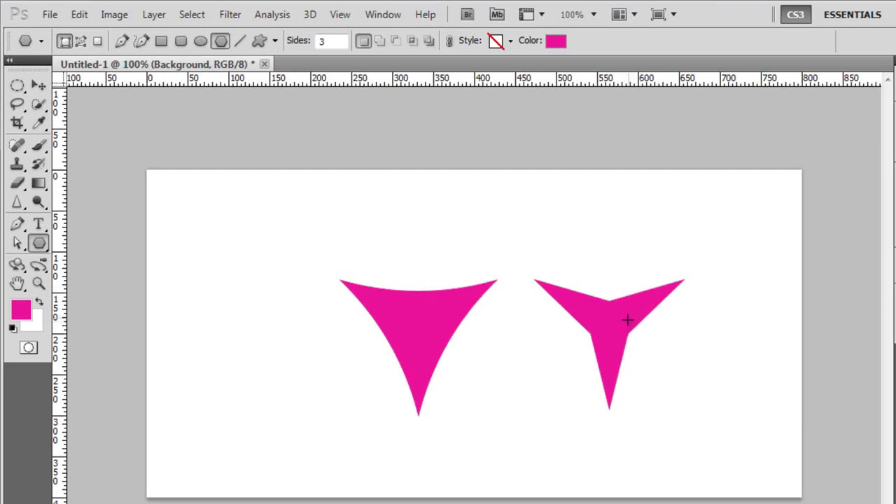
{"action": "left_click", "coordinate": [275, 41]}
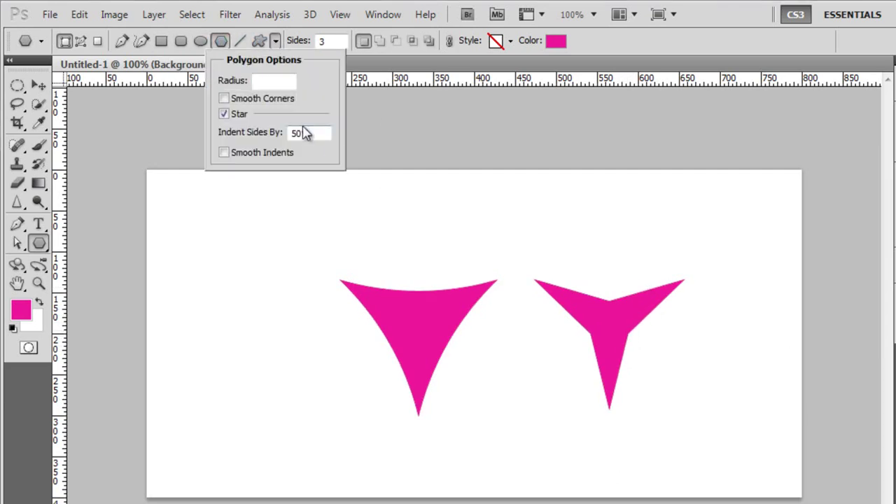
{"action": "double_click", "coordinate": [298, 133]}
{"action": "left_click", "coordinate": [223, 99]}
{"action": "left_click", "coordinate": [223, 153]}
{"action": "left_click", "coordinate": [322, 302]}
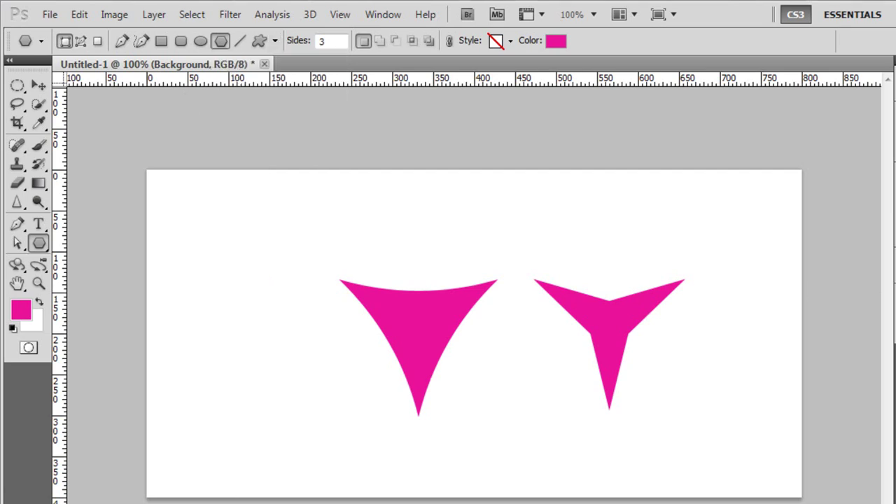
{"action": "left_click_drag", "start_coordinate": [255, 295], "coordinate": [254, 417]}
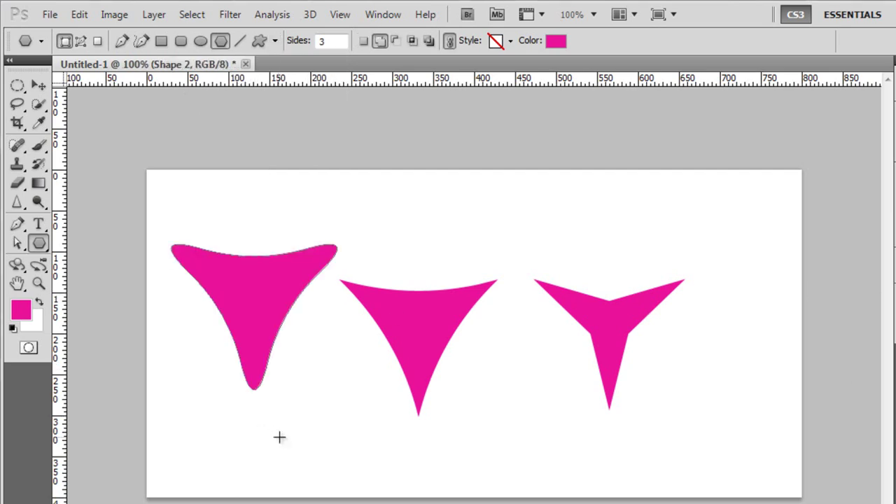
Step: Deselect the latest star's path and clear all the trial stars from the canvas
{"action": "key", "text": "alt+bracketleft"}
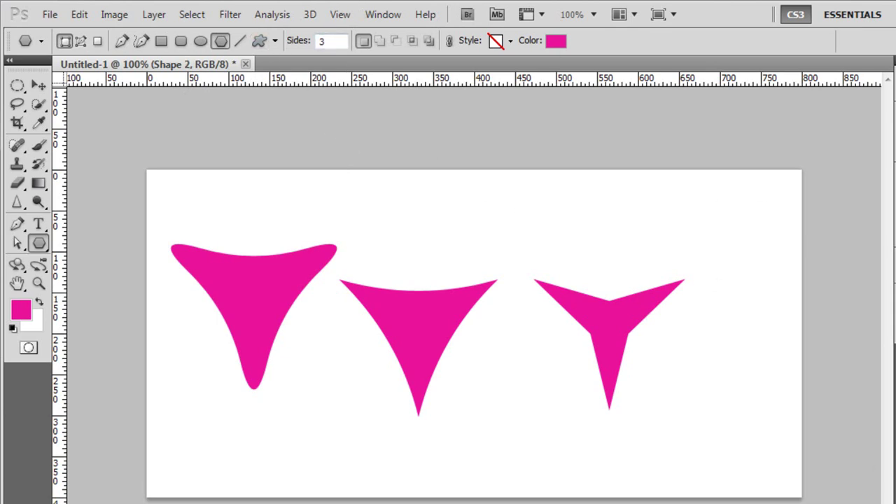
{"action": "key", "text": "Escape"}
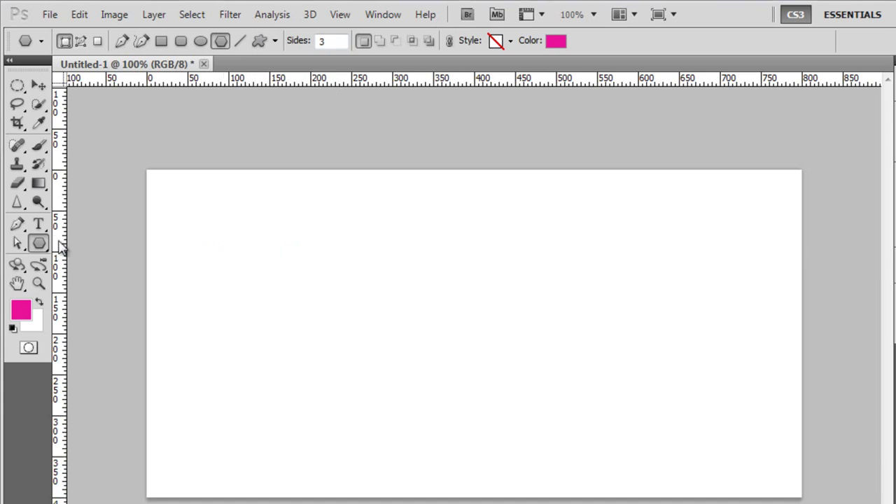
Step: With the Line tool at a weight of 10 px, draw a horizontal line about 390 px long
{"action": "left_click", "coordinate": [240, 41]}
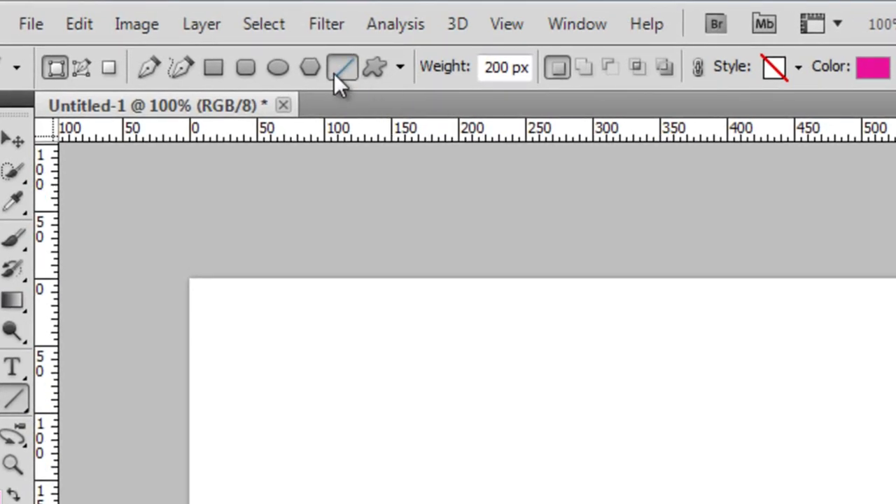
{"action": "left_click", "coordinate": [501, 66]}
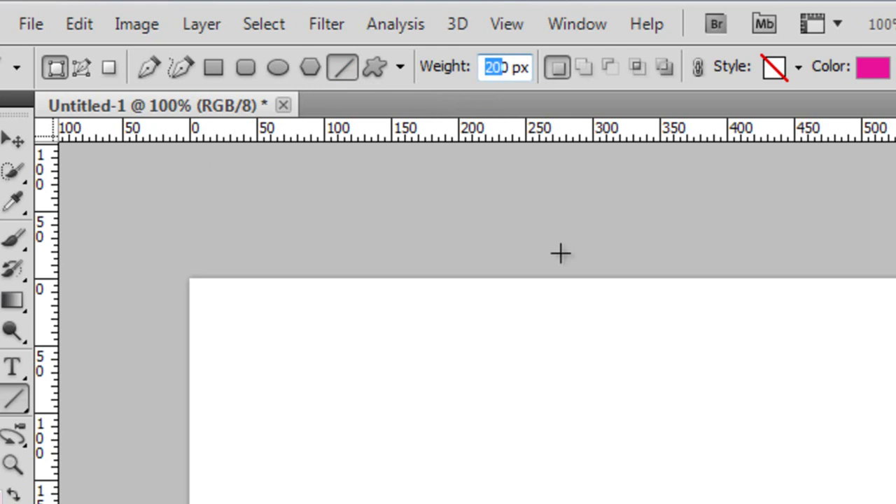
{"action": "type", "text": "10"}
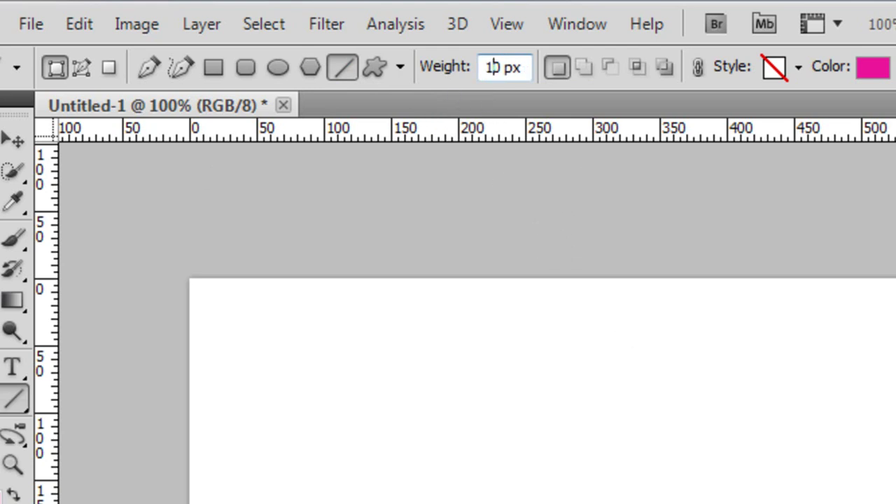
{"action": "left_click_drag", "start_coordinate": [292, 339], "coordinate": [624, 335]}
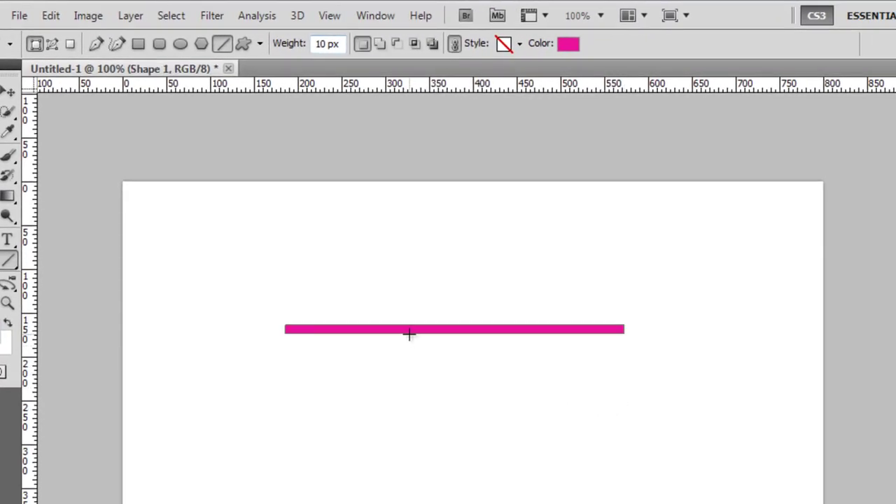
Step: Inspect the drawn line's thickness up close and set the Line tool's weight to 1 px
{"action": "scroll", "coordinate": [465, 330], "scroll_direction": "up", "scroll_amount": 5}
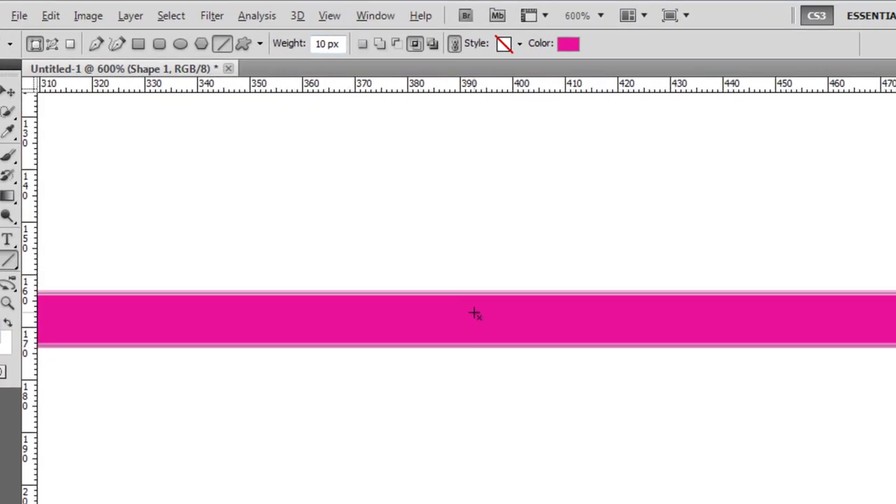
{"action": "scroll", "coordinate": [475, 313], "scroll_direction": "down", "scroll_amount": 5}
{"action": "scroll", "coordinate": [475, 313], "scroll_direction": "up", "scroll_amount": 1}
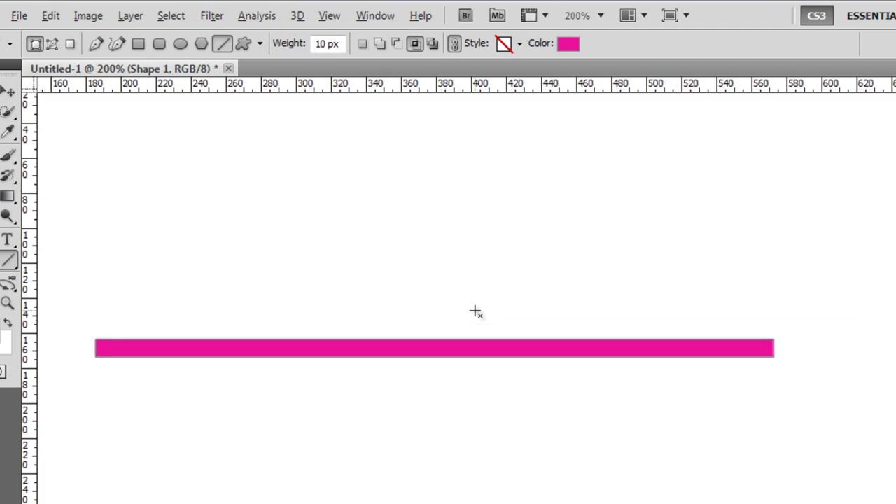
{"action": "scroll", "coordinate": [474, 348], "scroll_direction": "down", "scroll_amount": 1}
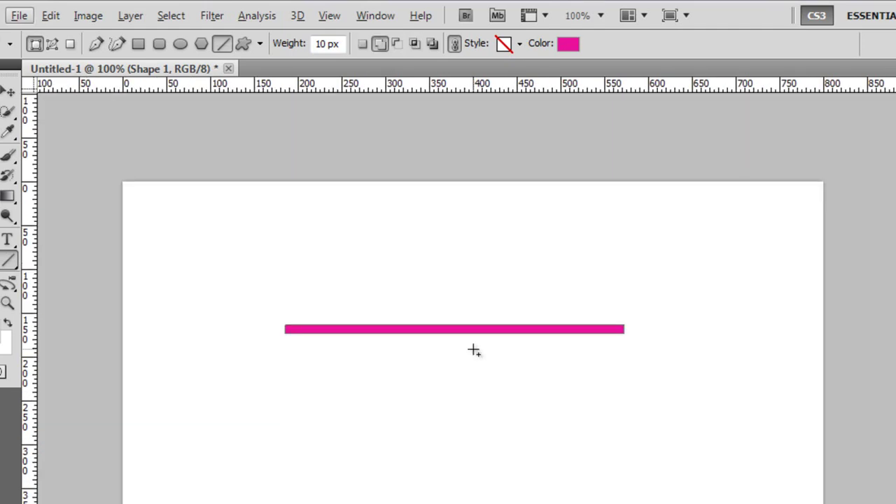
{"action": "scroll", "coordinate": [466, 349], "scroll_direction": "up", "scroll_amount": 1}
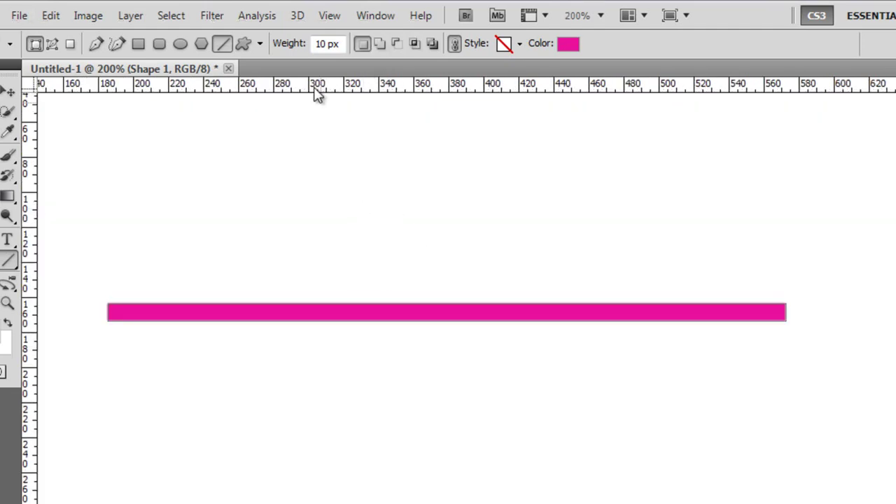
{"action": "left_click", "coordinate": [321, 45]}
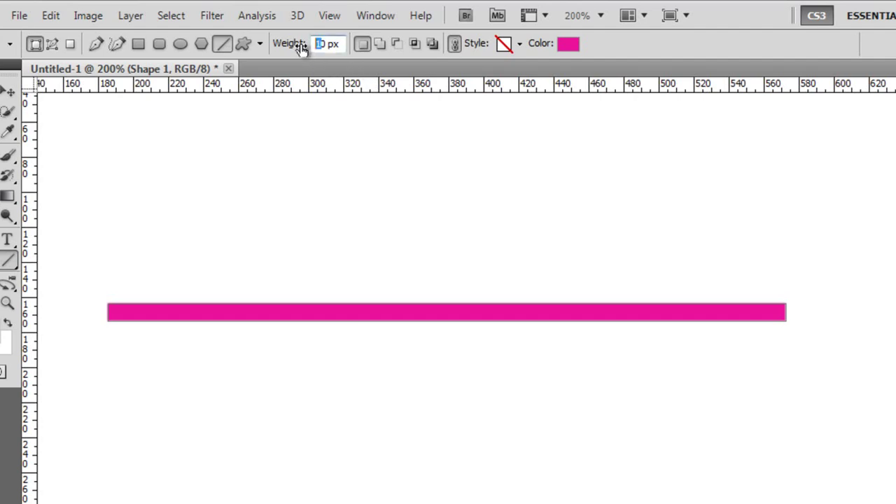
{"action": "type", "text": "1"}
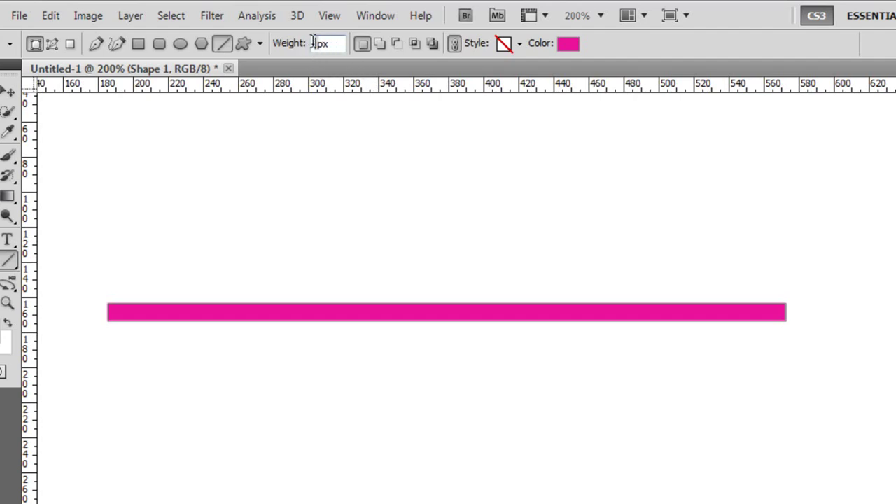
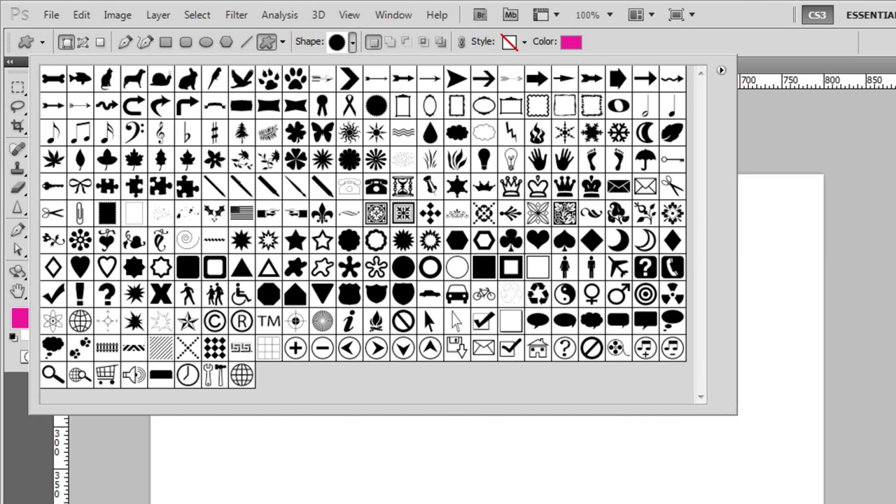
Step: Choose the open-headed right arrow custom shape, try it about 320 px wide and 225 px high, and undo it
{"action": "left_click", "coordinate": [846, 326]}
{"action": "left_click", "coordinate": [353, 43]}
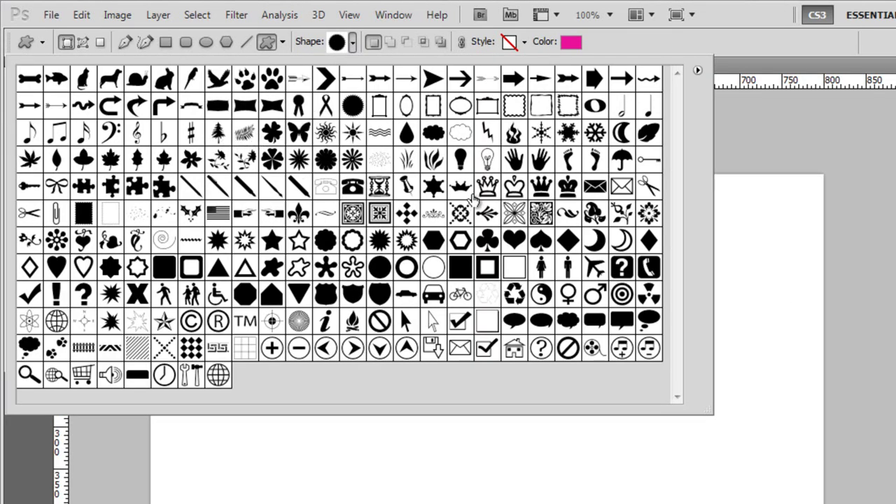
{"action": "left_click", "coordinate": [460, 79]}
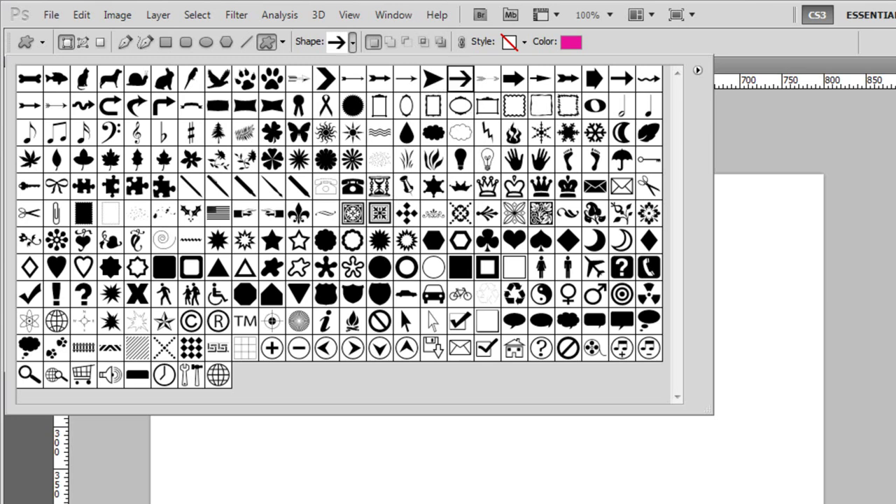
{"action": "key", "text": "Return"}
{"action": "left_click_drag", "start_coordinate": [323, 276], "coordinate": [540, 421]}
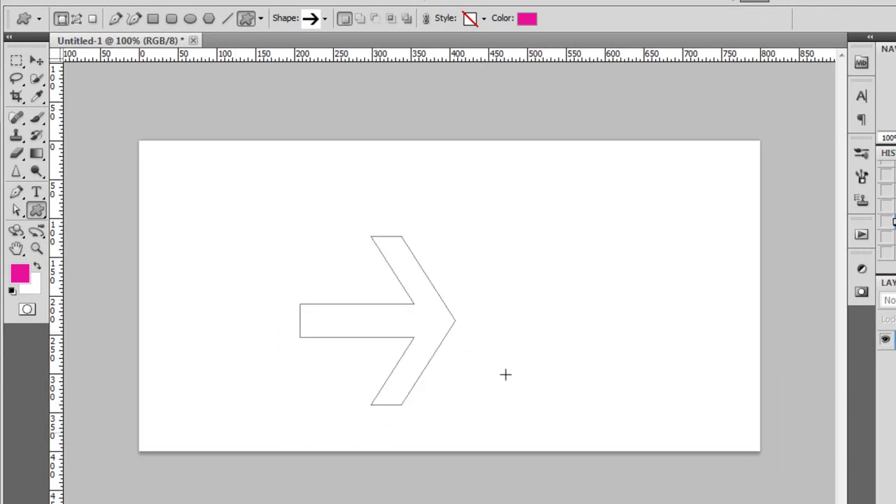
{"action": "left_click_drag", "start_coordinate": [506, 375], "coordinate": [559, 411]}
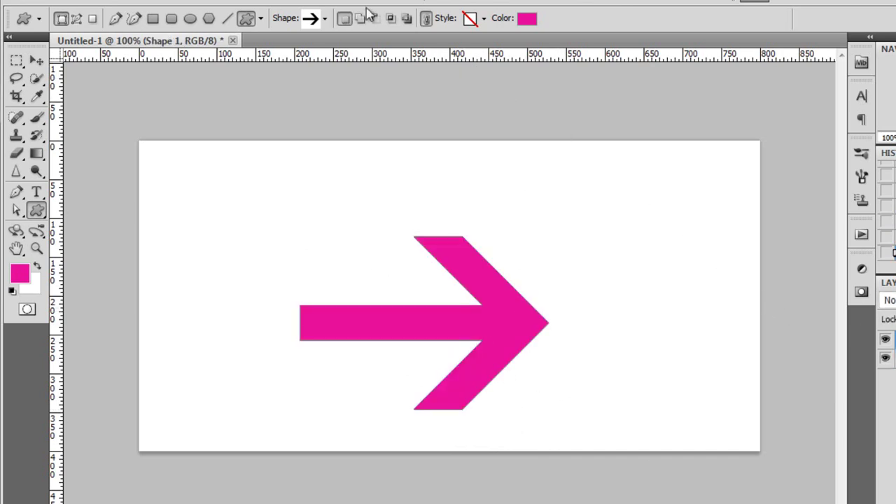
{"action": "key", "text": "ctrl+z"}
Step: Choose the front-view car custom shape and draw a narrow car about 80 px wide and another about 250 px wide beside it
{"action": "left_click", "coordinate": [324, 19]}
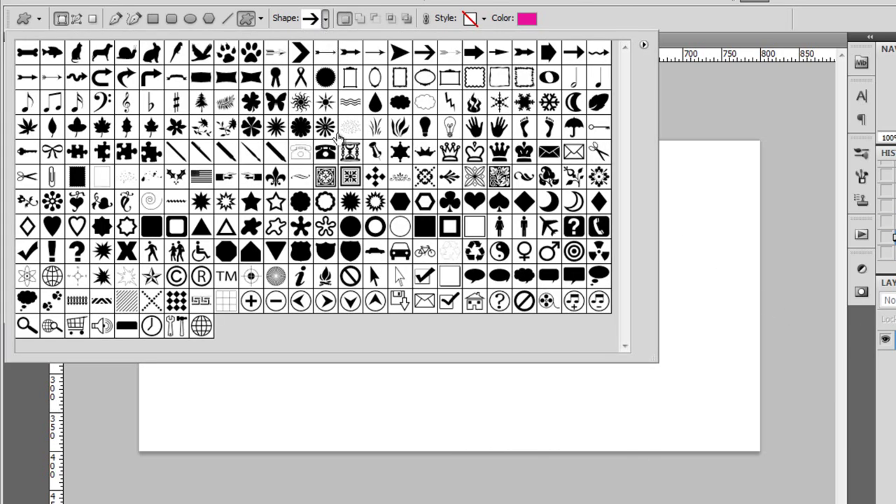
{"action": "left_click", "coordinate": [400, 252]}
{"action": "key", "text": "Return"}
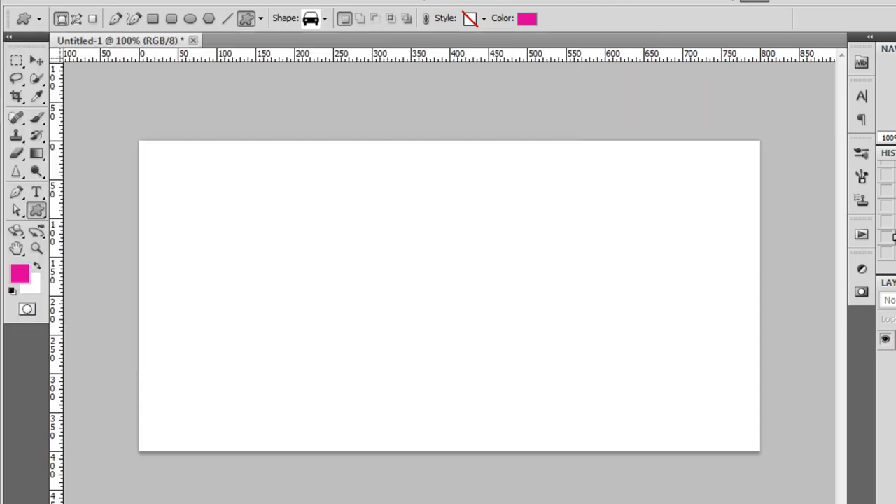
{"action": "left_click_drag", "start_coordinate": [280, 240], "coordinate": [341, 428]}
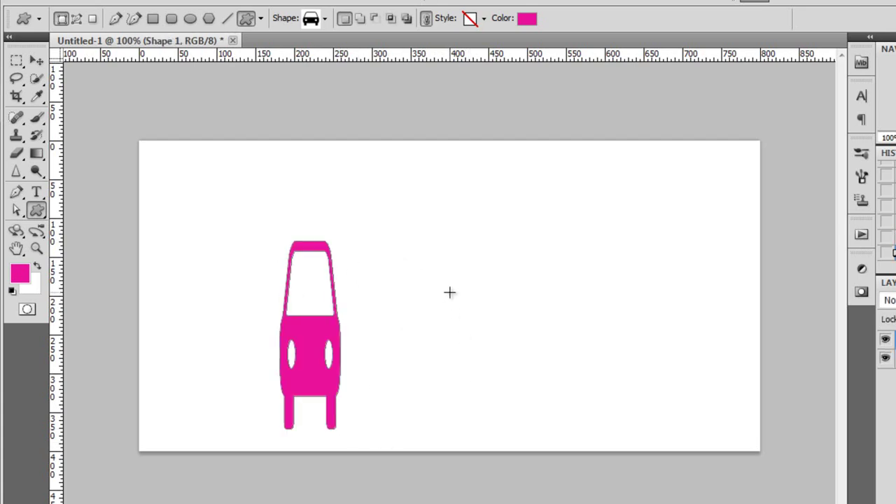
{"action": "left_click_drag", "start_coordinate": [448, 302], "coordinate": [618, 447]}
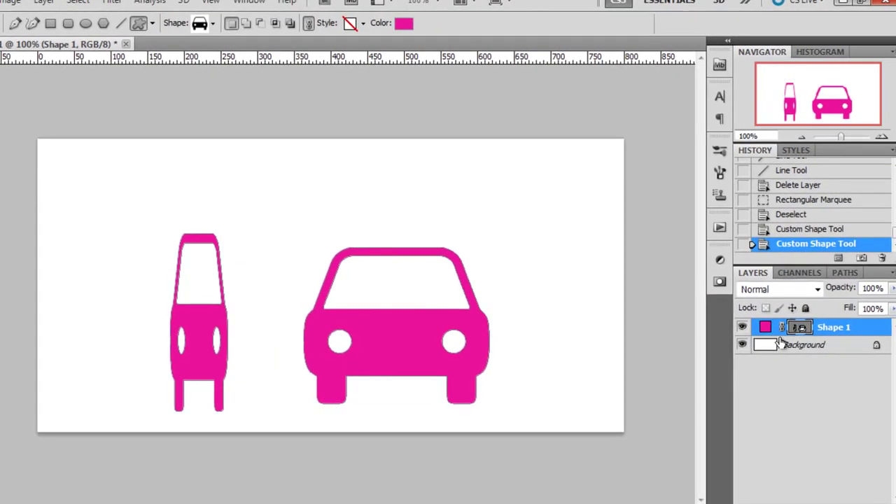
Step: Undo both car shapes and draw a single front-view car about 270 px wide and 230 px high near the canvas centre
{"action": "key", "text": "ctrl+alt+z"}
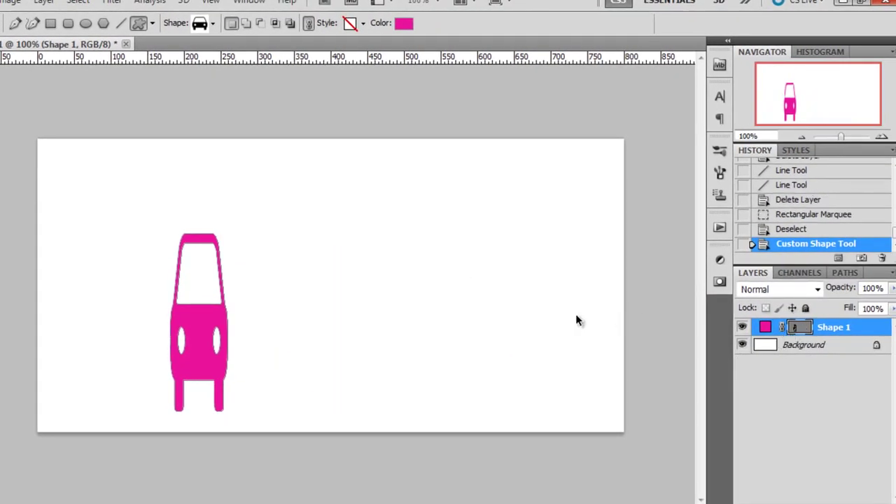
{"action": "key", "text": "ctrl+alt+z"}
{"action": "left_click_drag", "start_coordinate": [270, 266], "coordinate": [468, 392]}
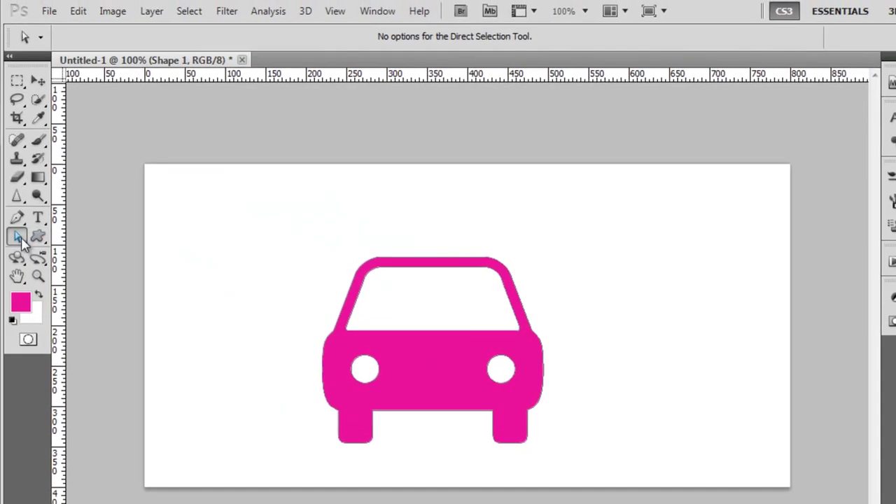
Step: Select the whole car path with the Path Selection tool and examine its anchor points around the headlight up close
{"action": "right_click", "coordinate": [19, 238]}
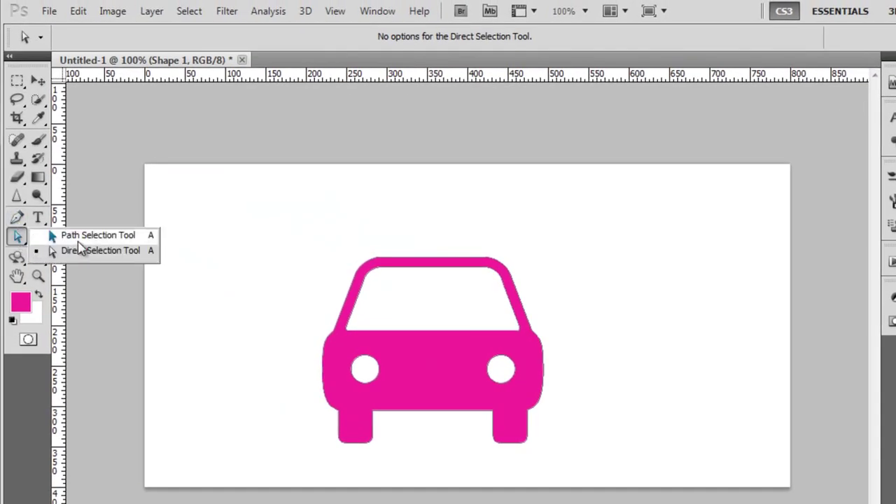
{"action": "left_click", "coordinate": [79, 241]}
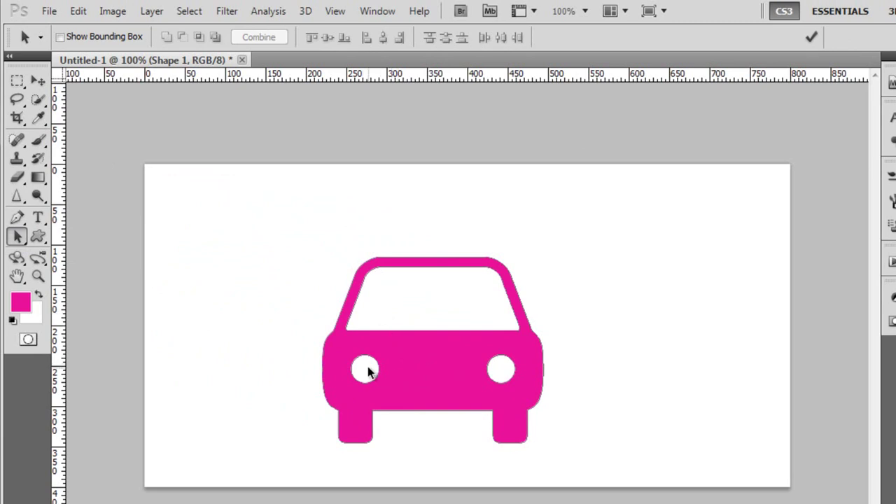
{"action": "left_click", "coordinate": [374, 360]}
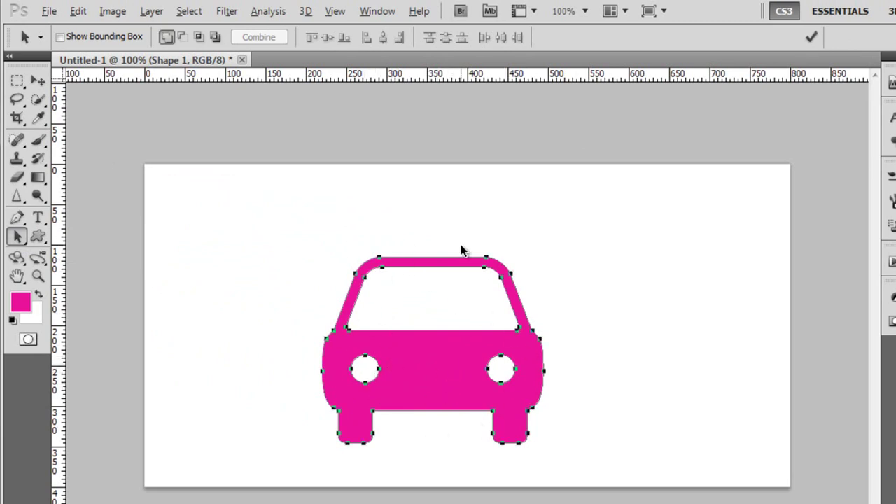
{"action": "scroll", "coordinate": [388, 401], "scroll_direction": "up", "scroll_amount": 1}
{"action": "scroll", "coordinate": [399, 403], "scroll_direction": "up", "scroll_amount": 1}
{"action": "scroll", "coordinate": [420, 398], "scroll_direction": "down", "scroll_amount": 1}
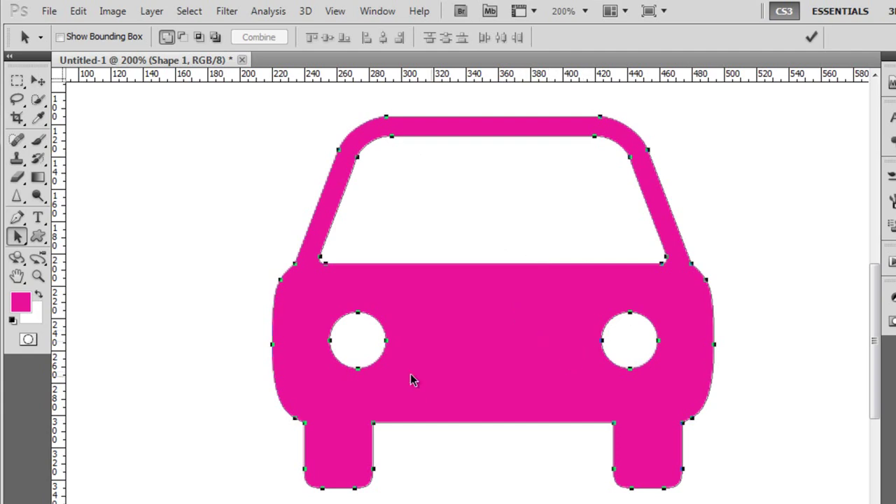
{"action": "scroll", "coordinate": [369, 374], "scroll_direction": "up", "scroll_amount": 1}
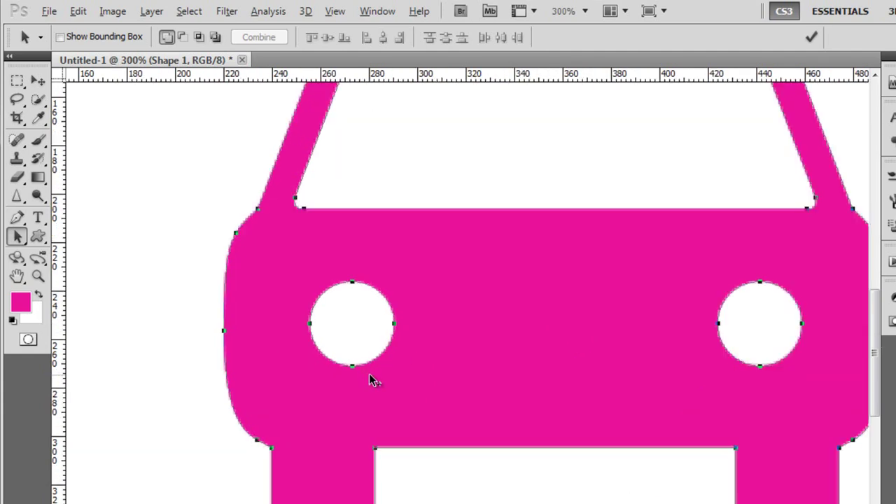
{"action": "left_click", "coordinate": [17, 237]}
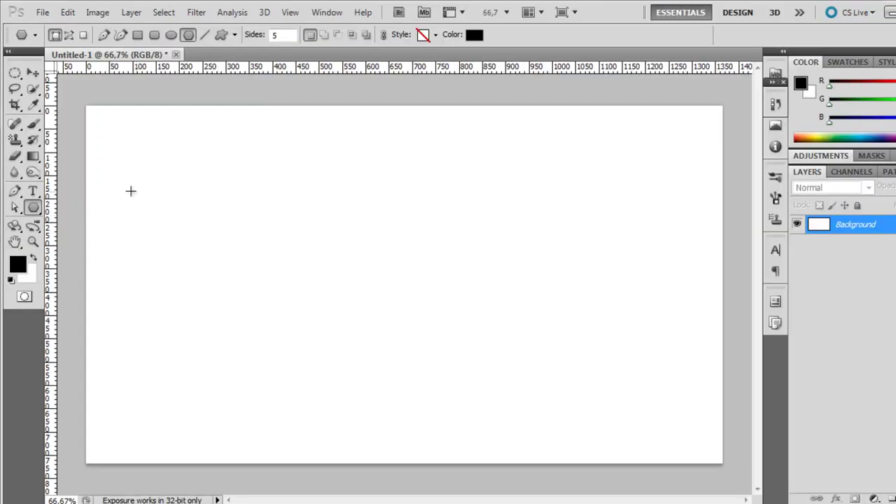
Step: Compare the options offered by the Move, Elliptical Marquee, Brush and Type tools, and return to the Move tool
{"action": "left_click", "coordinate": [32, 73]}
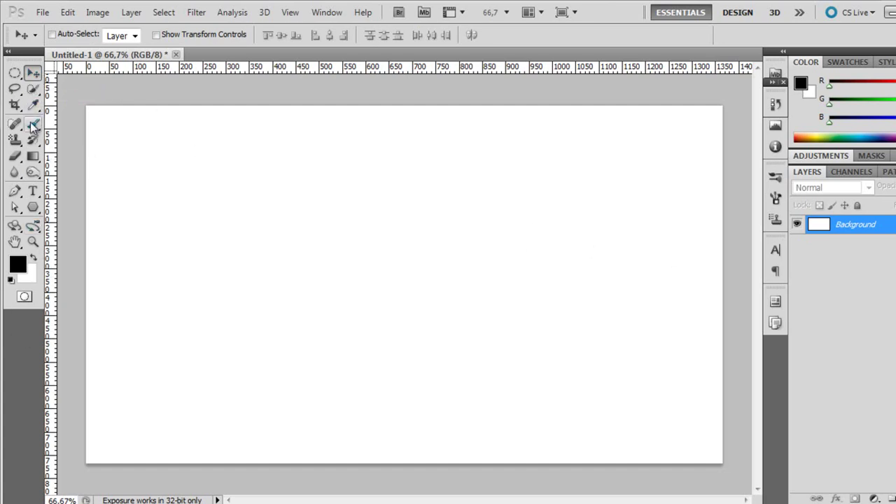
{"action": "left_click", "coordinate": [15, 72]}
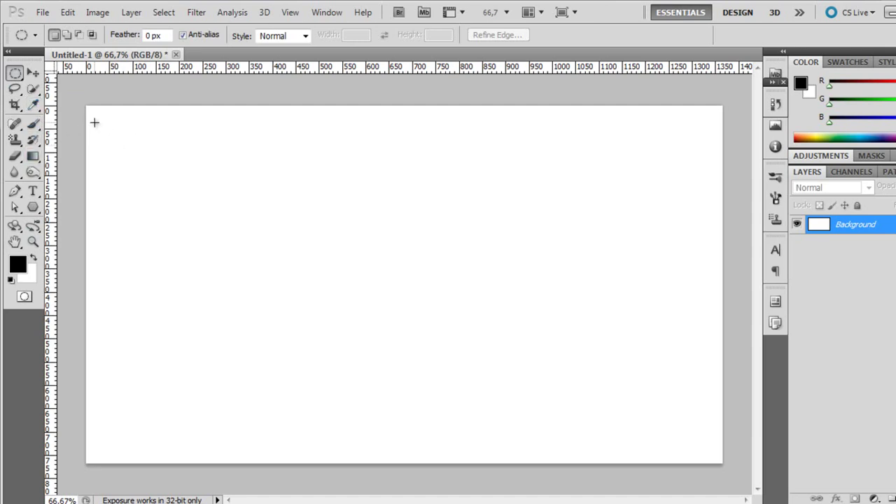
{"action": "left_click", "coordinate": [33, 124]}
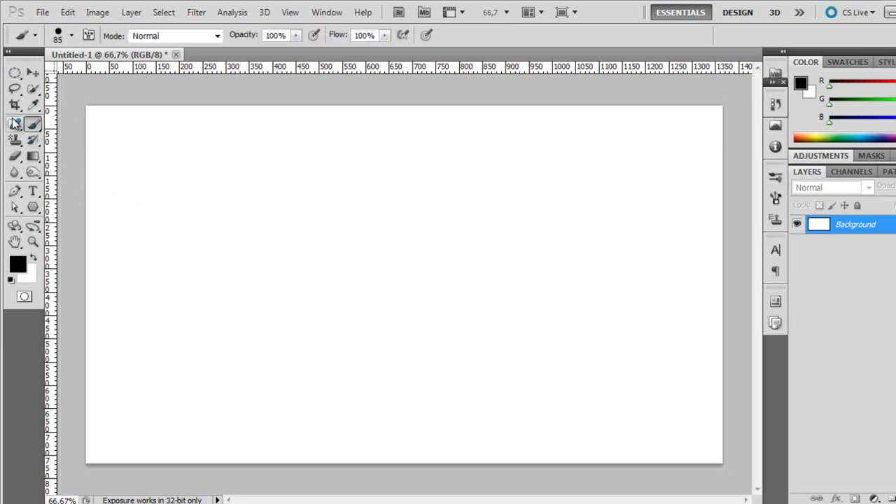
{"action": "left_click", "coordinate": [33, 192]}
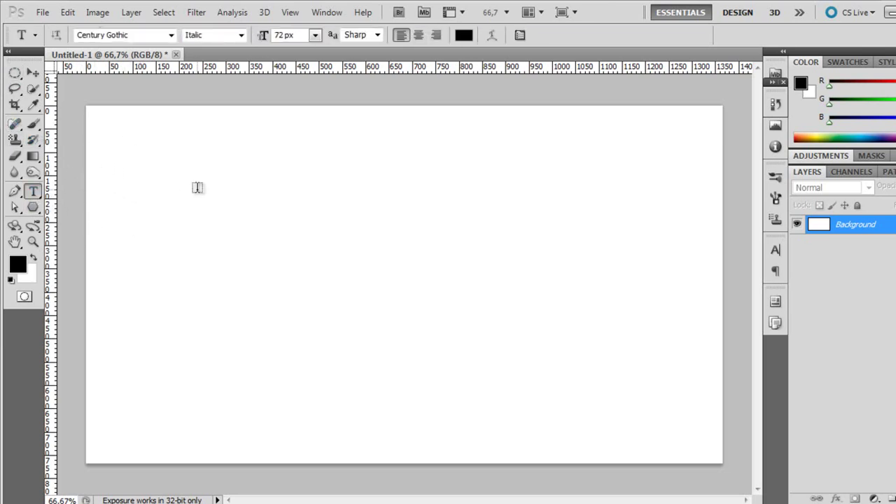
{"action": "left_click", "coordinate": [35, 72]}
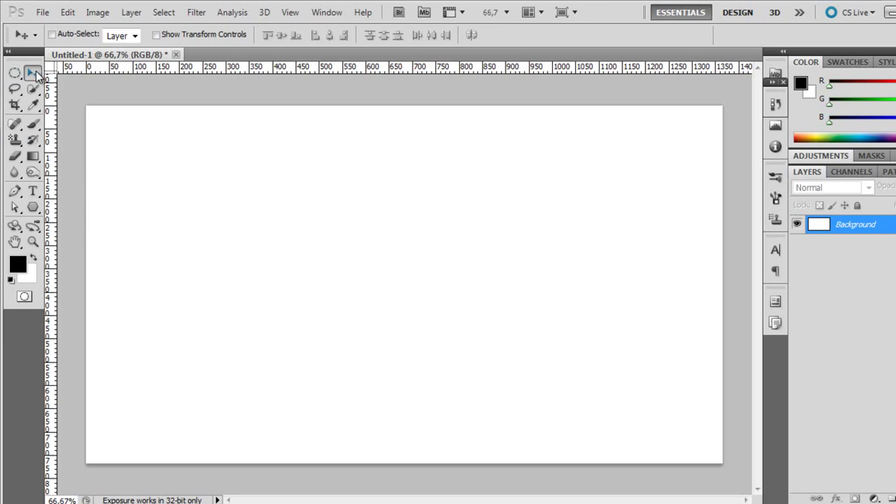